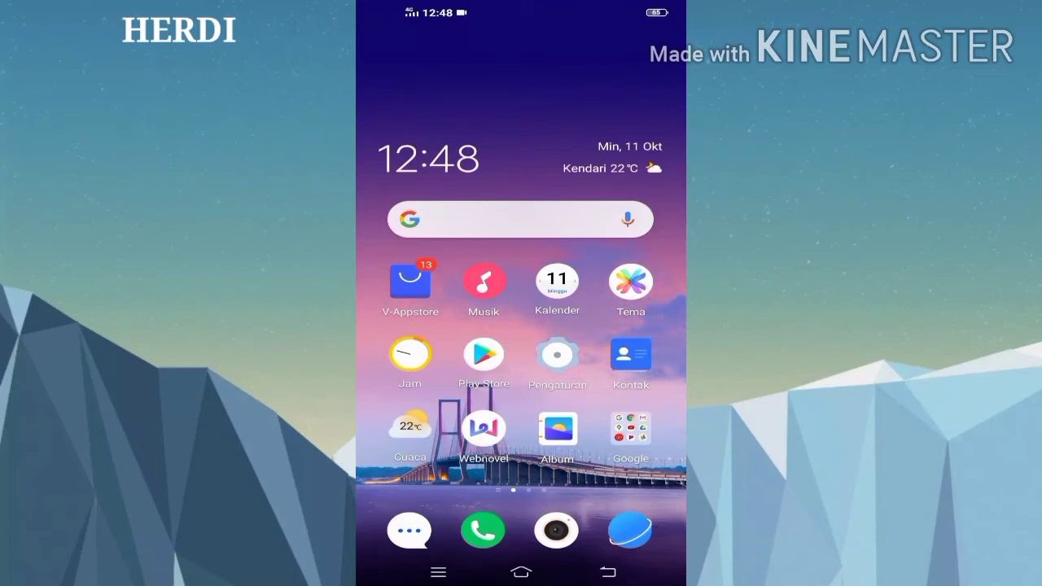
Page through the launcher's app screens to reach the Album gallery app.
left_click_drag(619, 359, 407, 358)
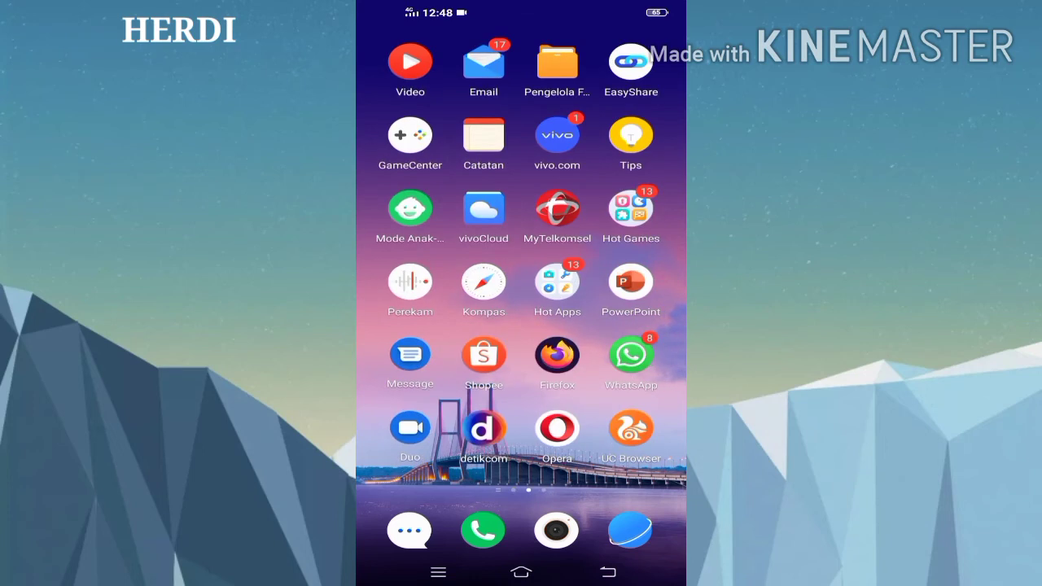
left_click_drag(619, 359, 407, 359)
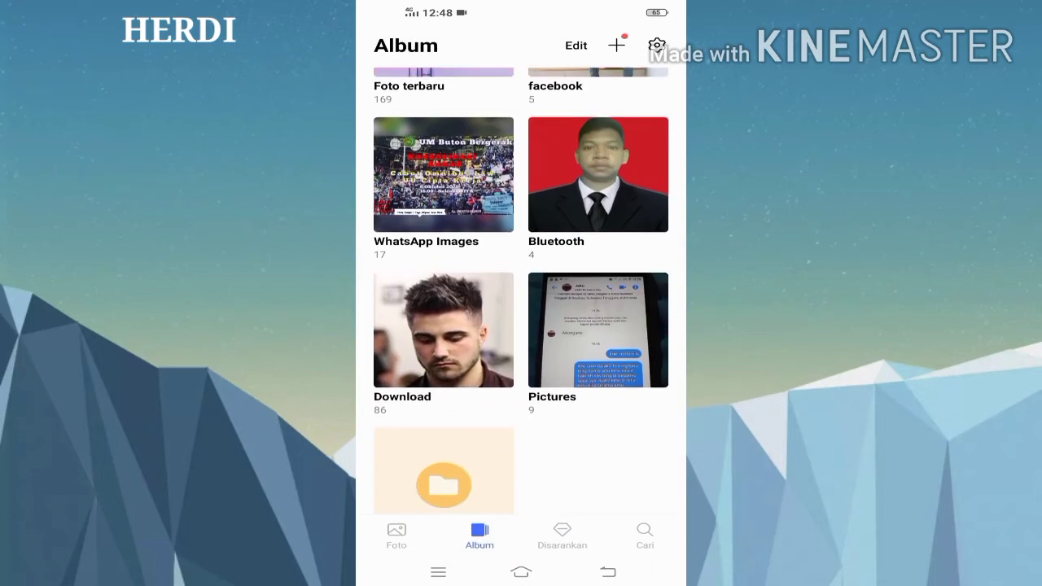
Open the SMAN 3 BAUBAU stamp full screen from Album lainnya's pixelLab album.
scroll(521, 293, "down", 5)
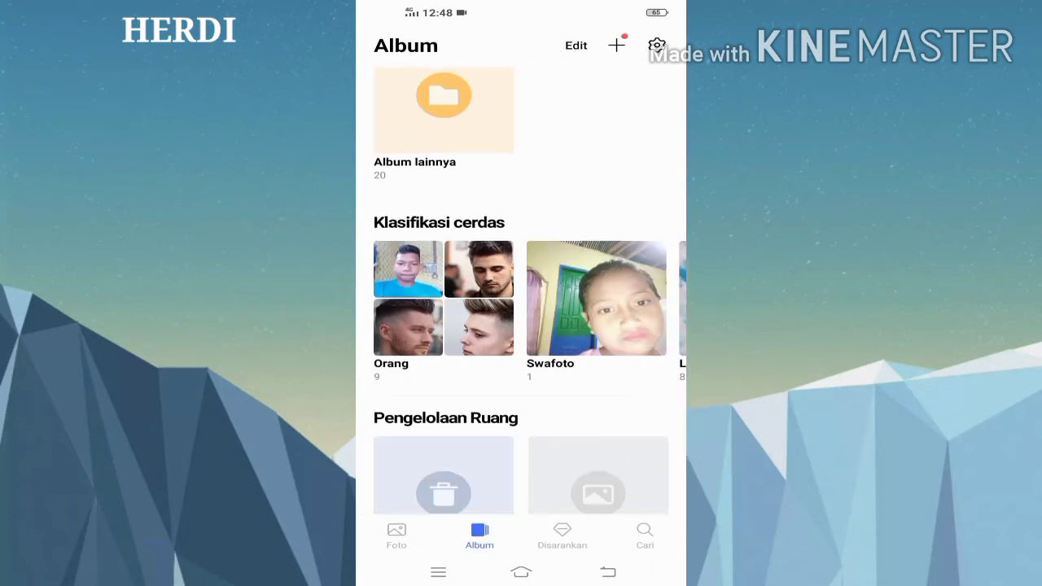
left_click(444, 110)
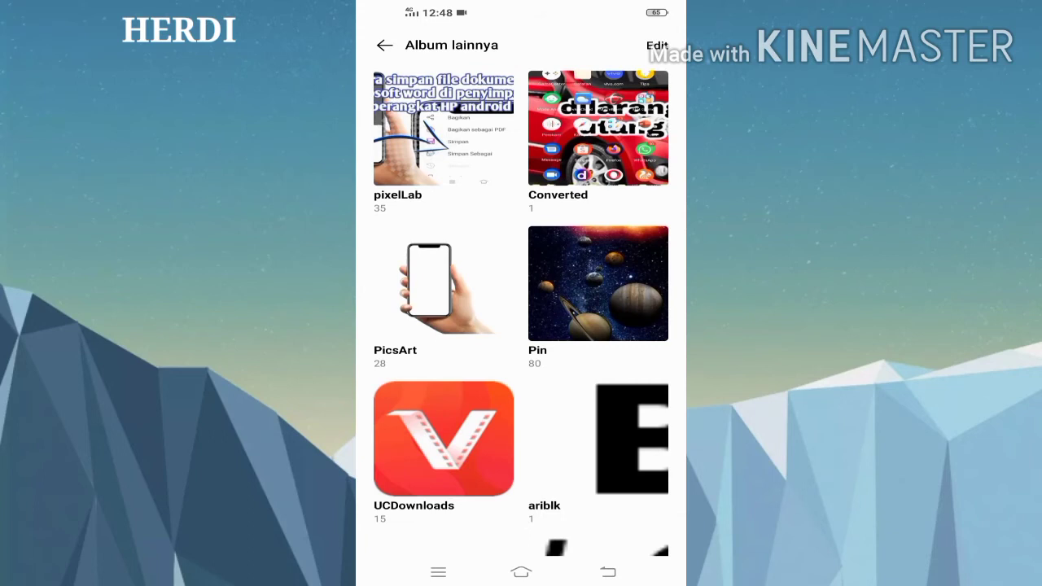
left_click(444, 128)
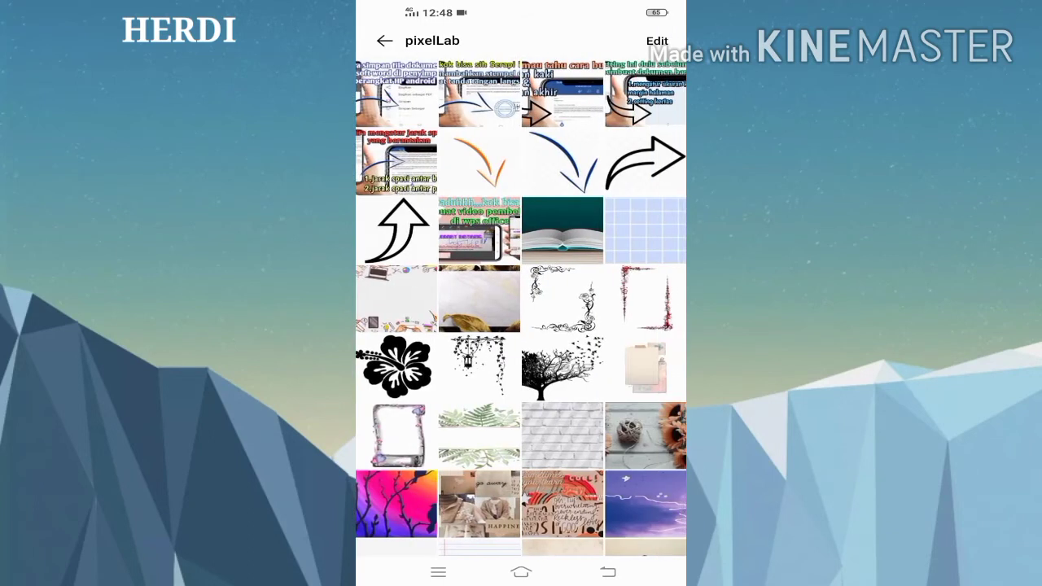
scroll(522, 293, "down", 5)
left_click(480, 446)
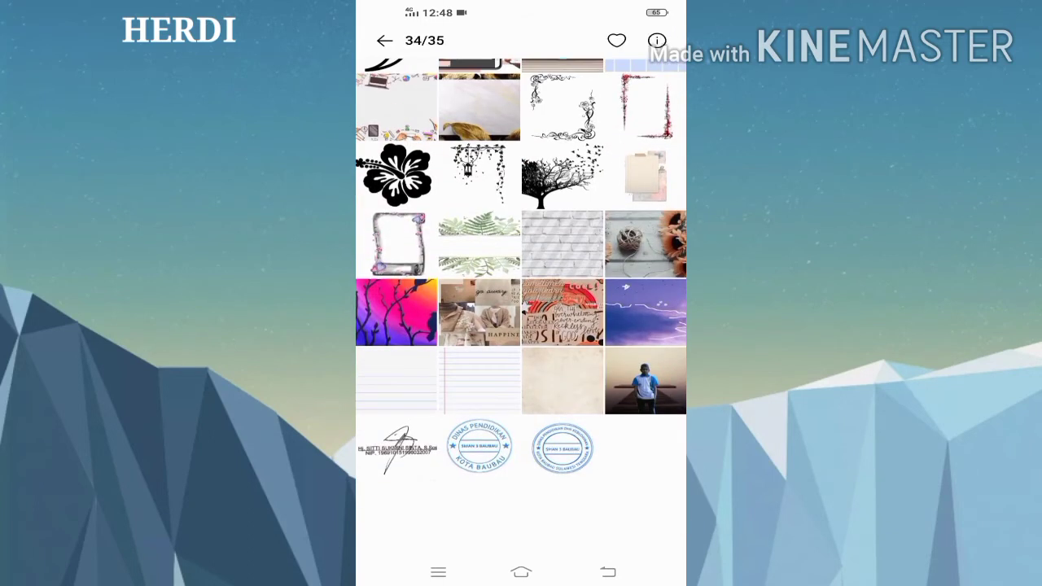
Swipe between the stamp photos and zoom in to inspect the stamp.
left_click_drag(602, 281, 424, 281)
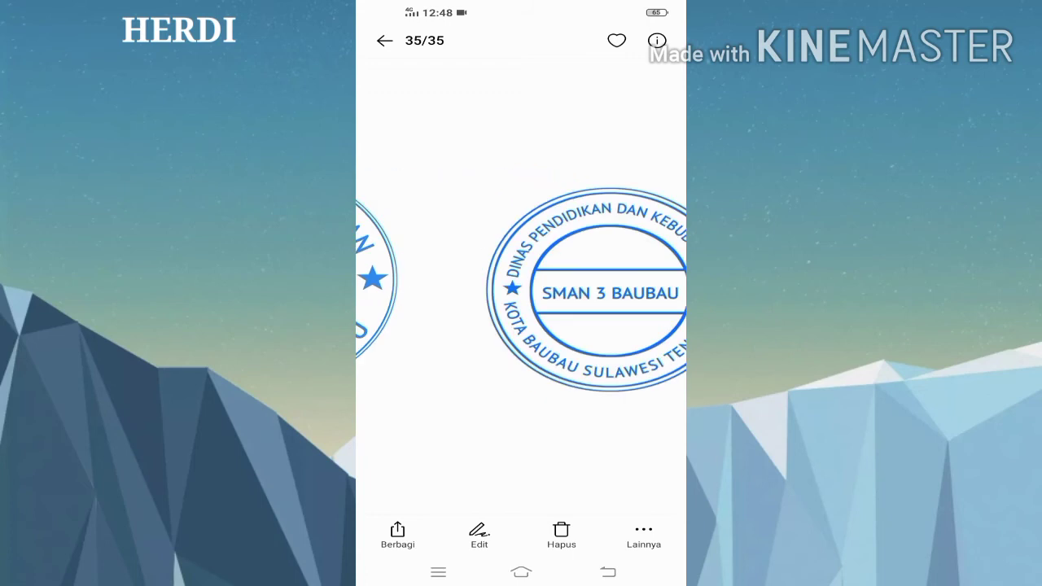
double_click(603, 276)
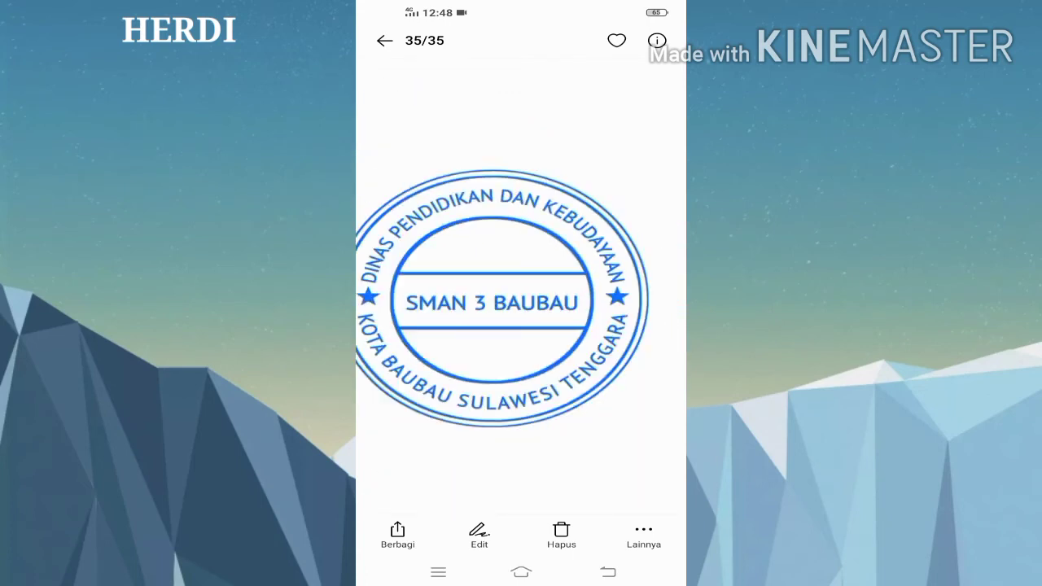
left_click_drag(440, 281, 619, 281)
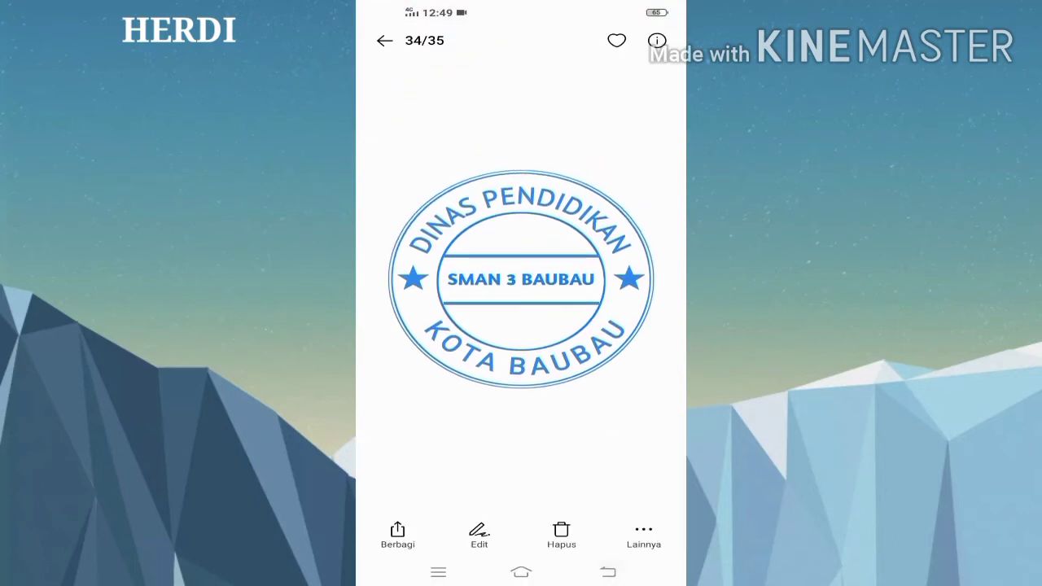
Return to the home screen and open Word with Dokumen (2).
left_click(522, 572)
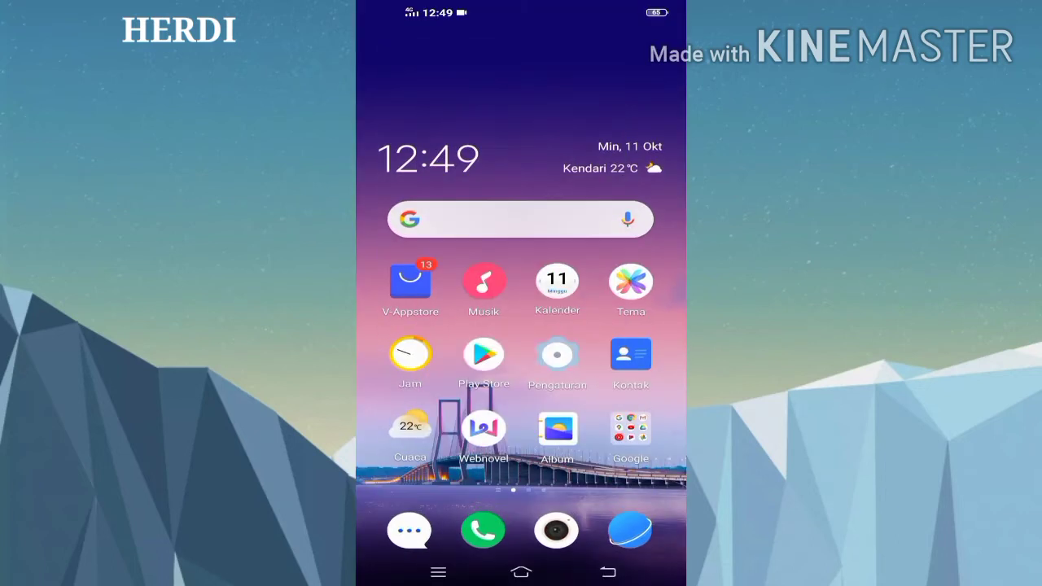
left_click_drag(619, 366, 423, 367)
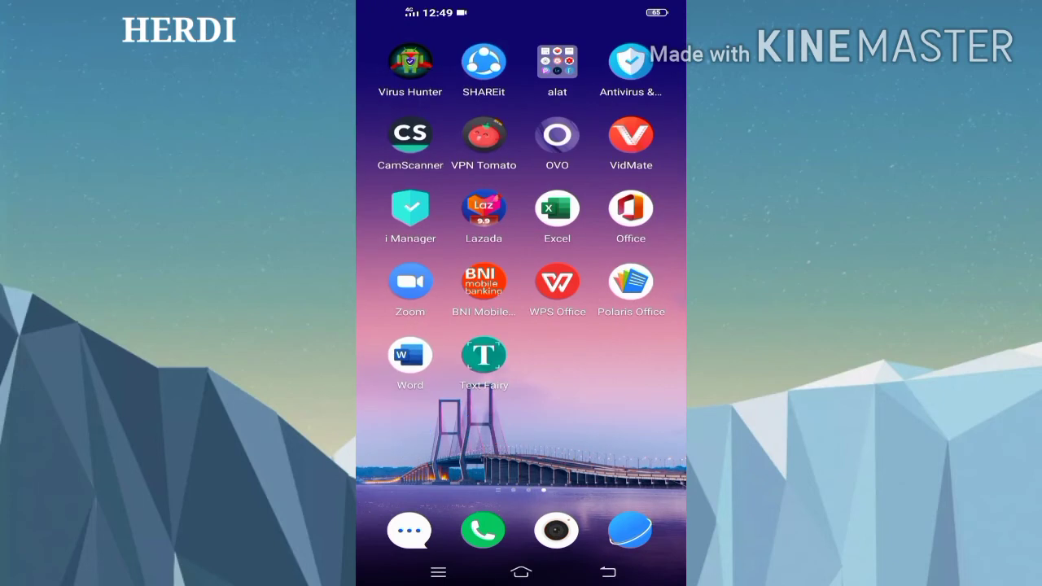
left_click(409, 356)
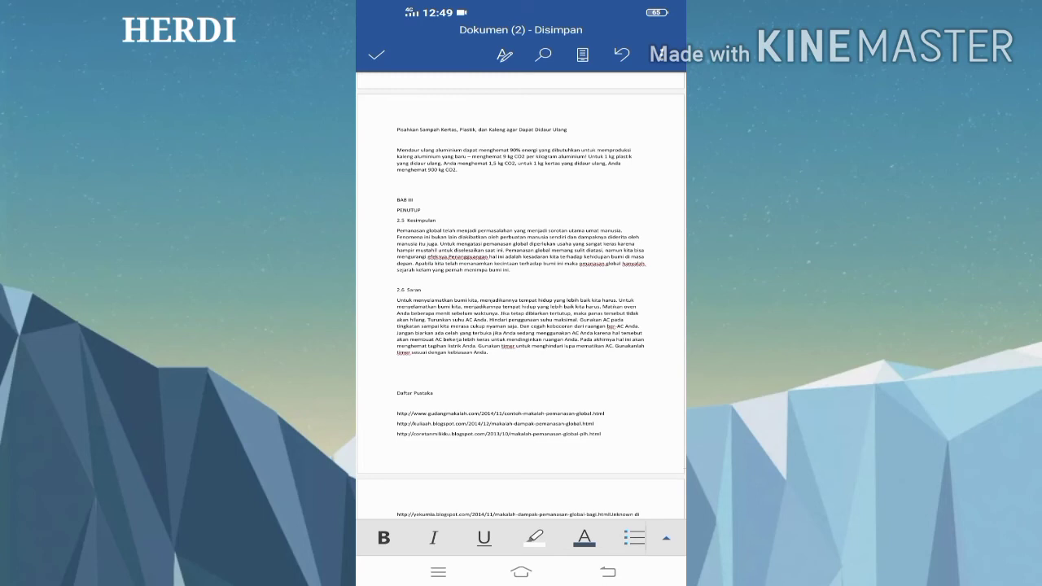
scroll(521, 301, "up", 2)
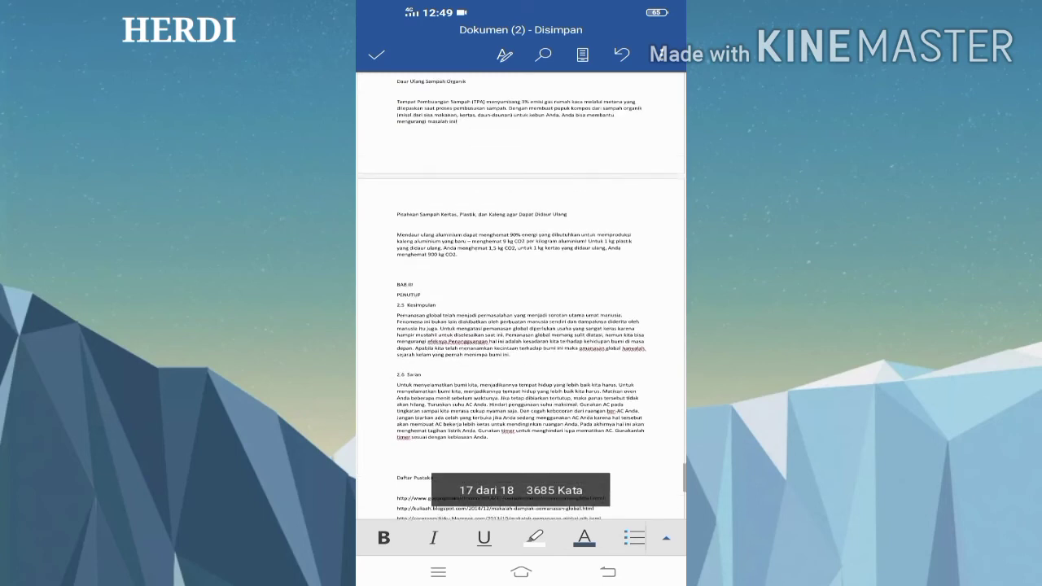
scroll(521, 302, "down", 3)
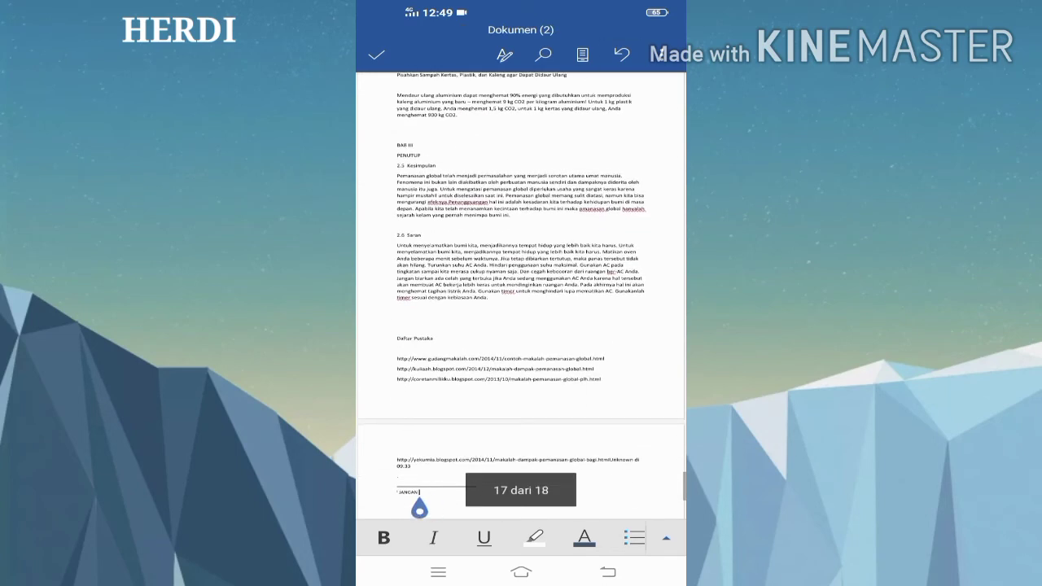
Undo the two JANGAN LUPA edits and scroll to page 3's 'Hormat Saya, HERDI'.
left_click(622, 55)
left_click(622, 54)
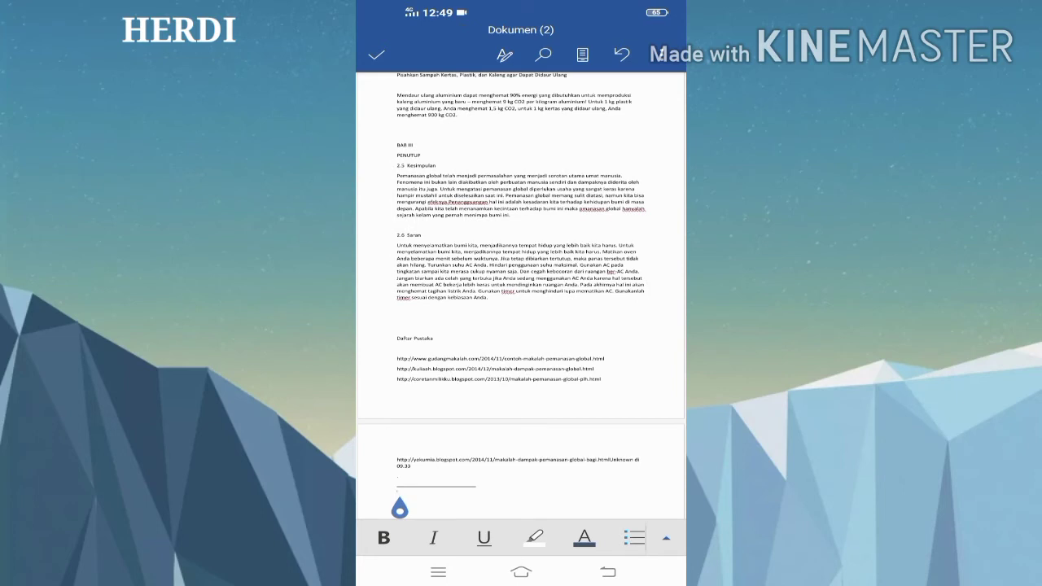
scroll(522, 301, "up", 10)
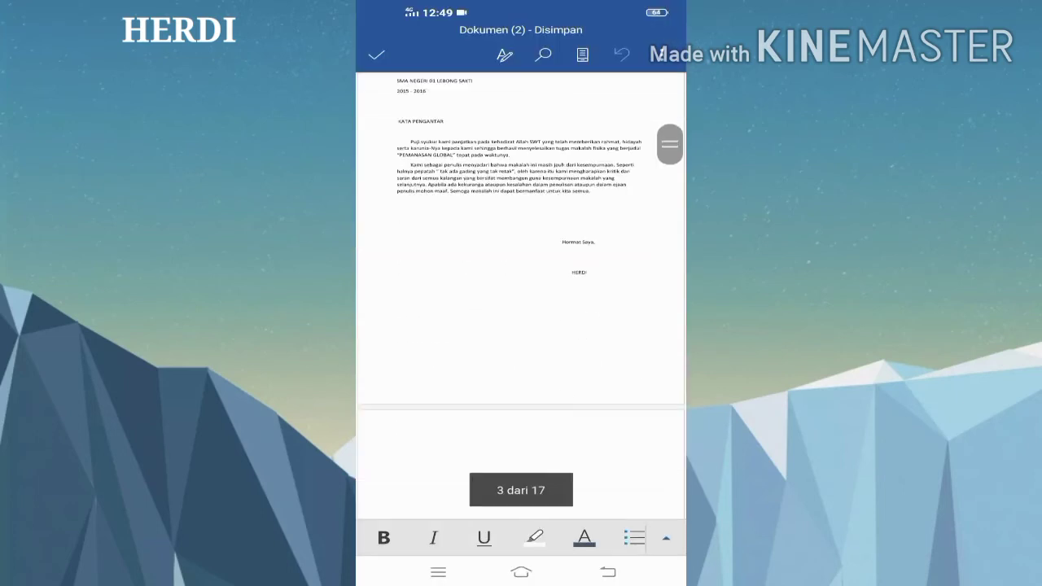
scroll(521, 302, "down", 5)
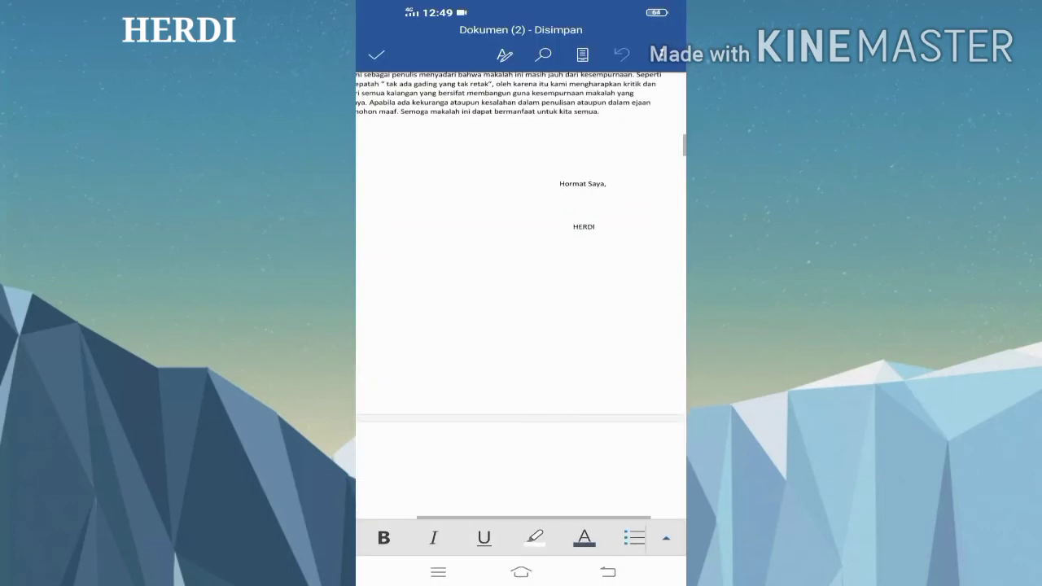
scroll(522, 244, "up", 5)
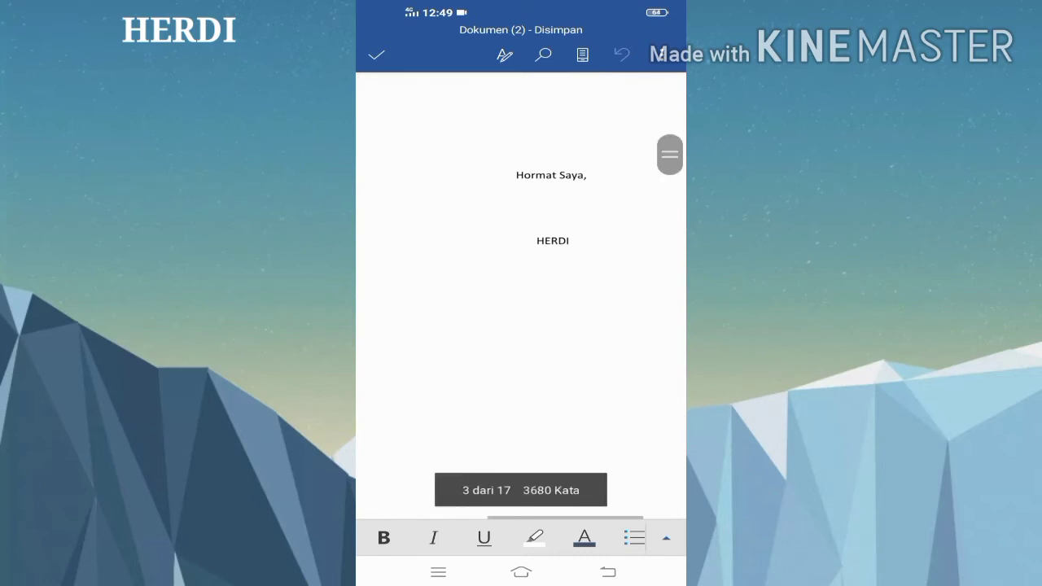
scroll(521, 293, "down", 1)
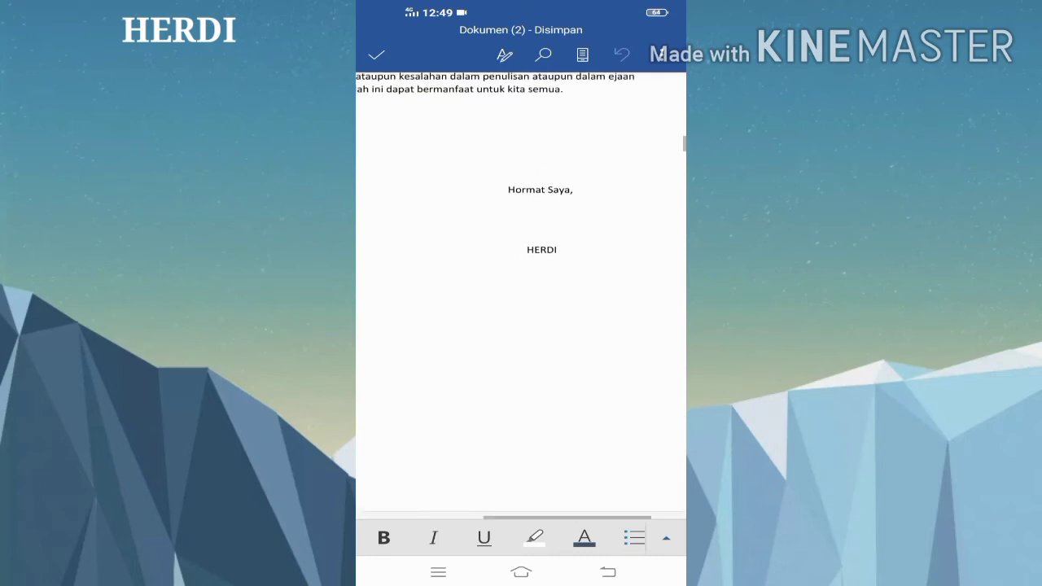
scroll(521, 293, "down", 1)
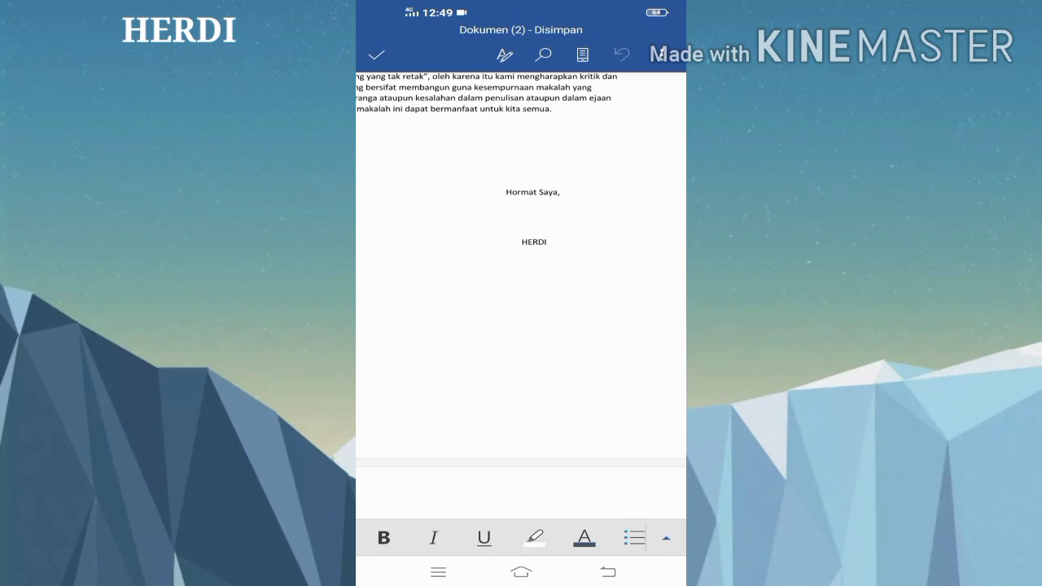
With the cursor after 'semua.', switch the ribbon from Beranda to Sisipkan and choose Gambar.
left_click(553, 110)
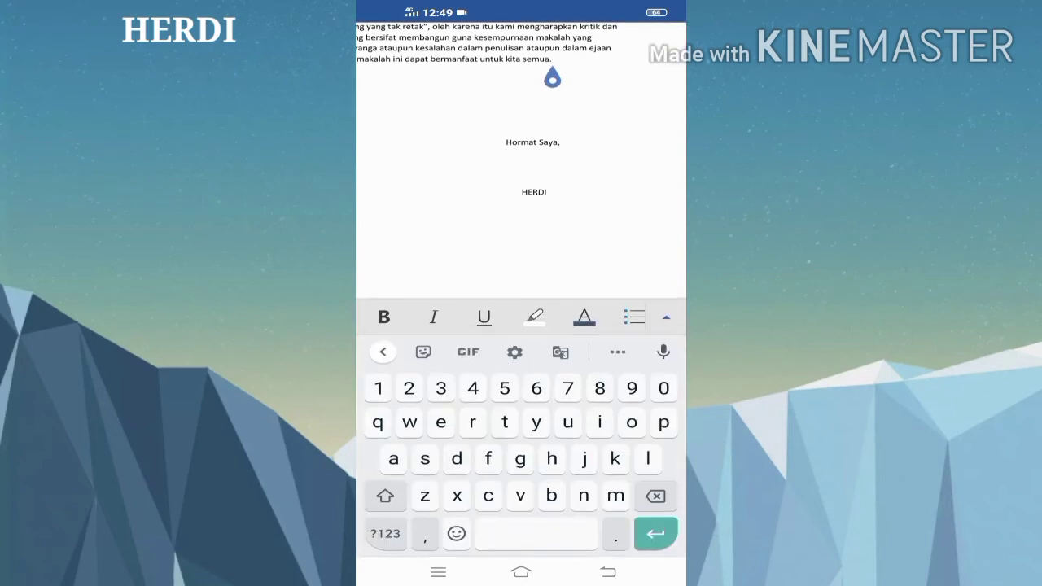
left_click(666, 317)
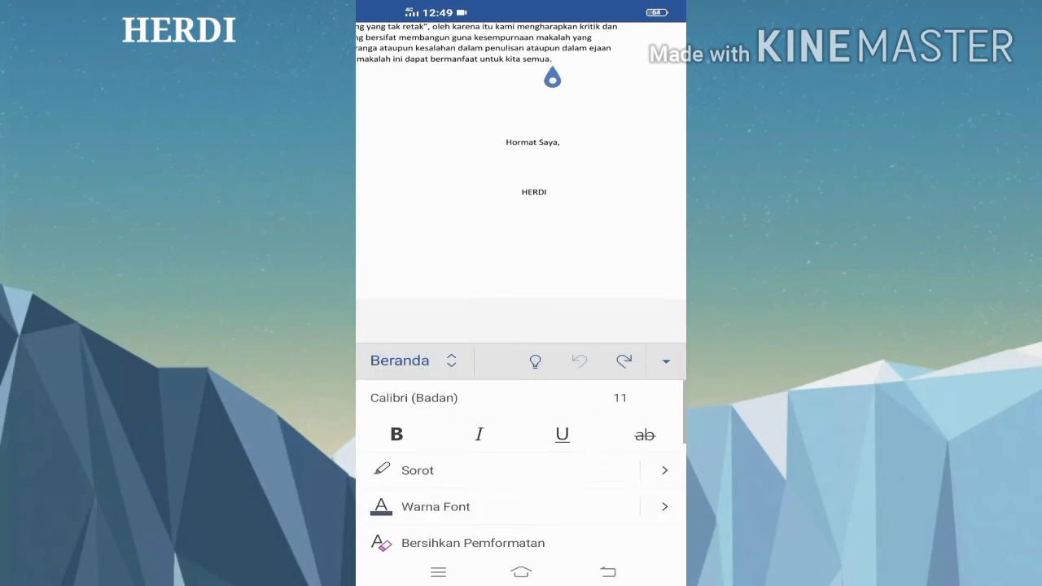
left_click(443, 362)
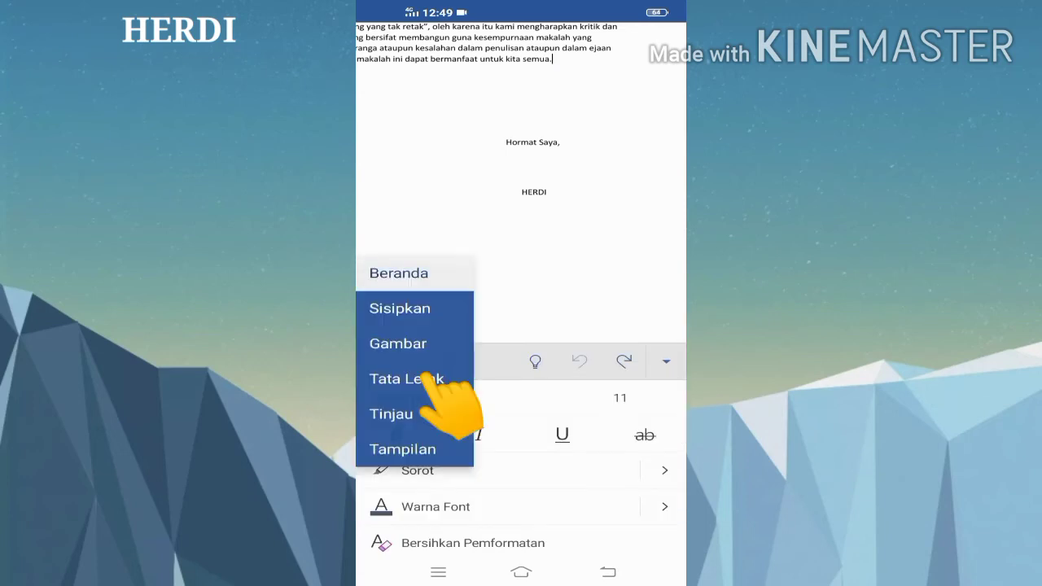
left_click(400, 308)
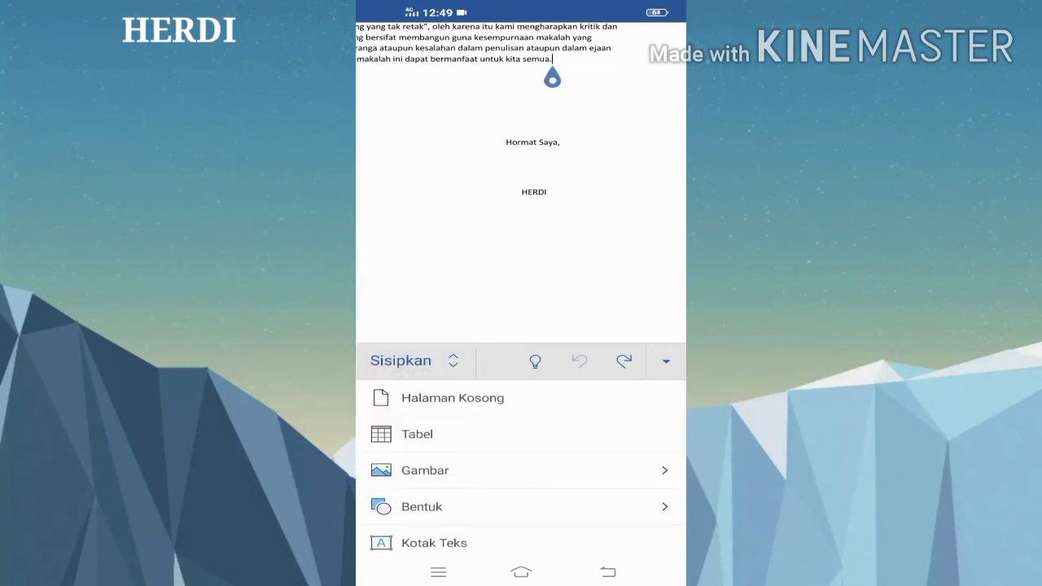
scroll(521, 468, "down", 2)
scroll(521, 468, "up", 2)
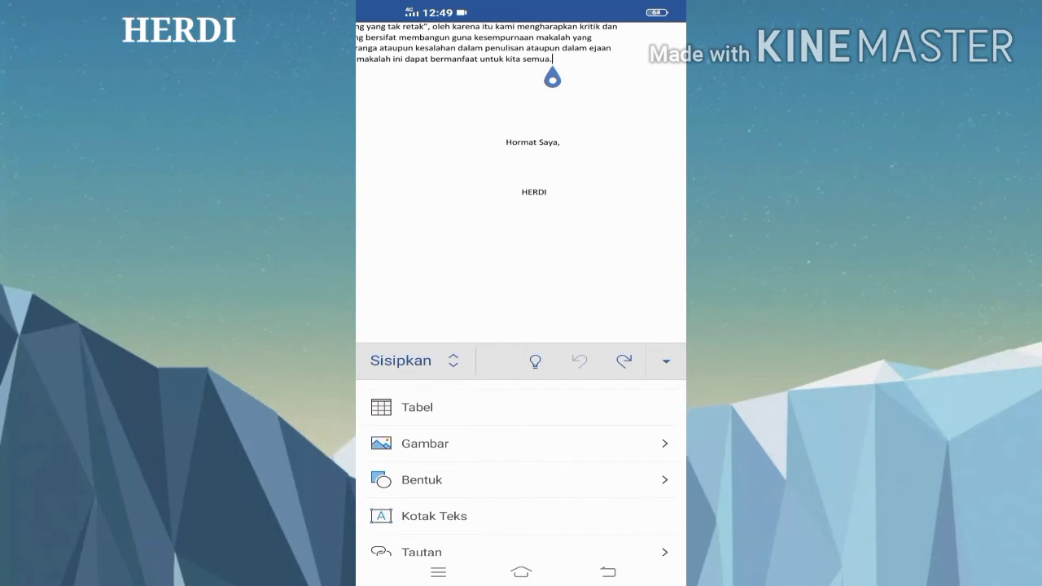
left_click(425, 443)
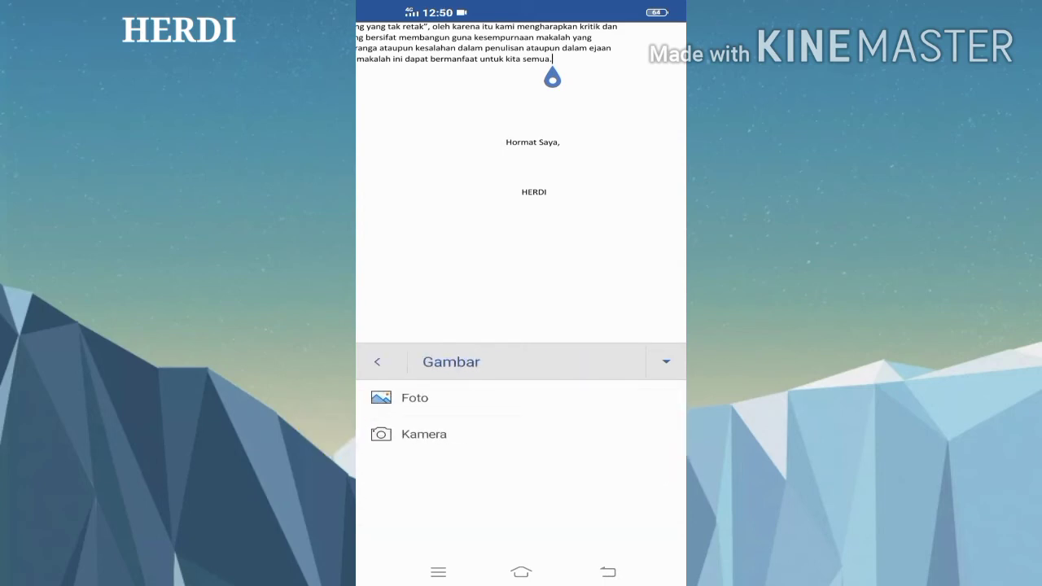
Pick the SMAN 3 BAUBAU stamp from photos via Album lainnya's pixelLab album.
left_click(415, 397)
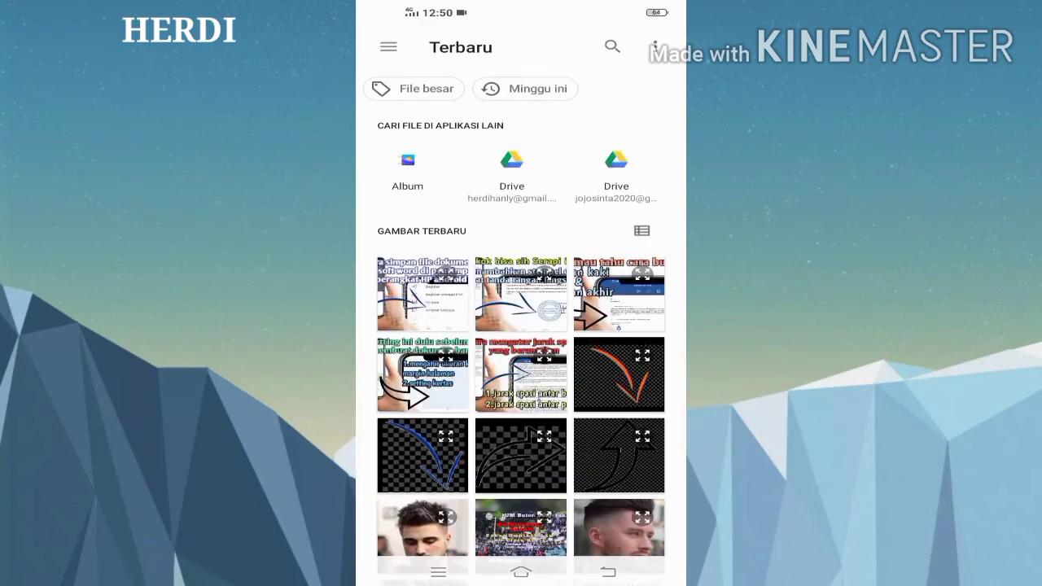
left_click(407, 167)
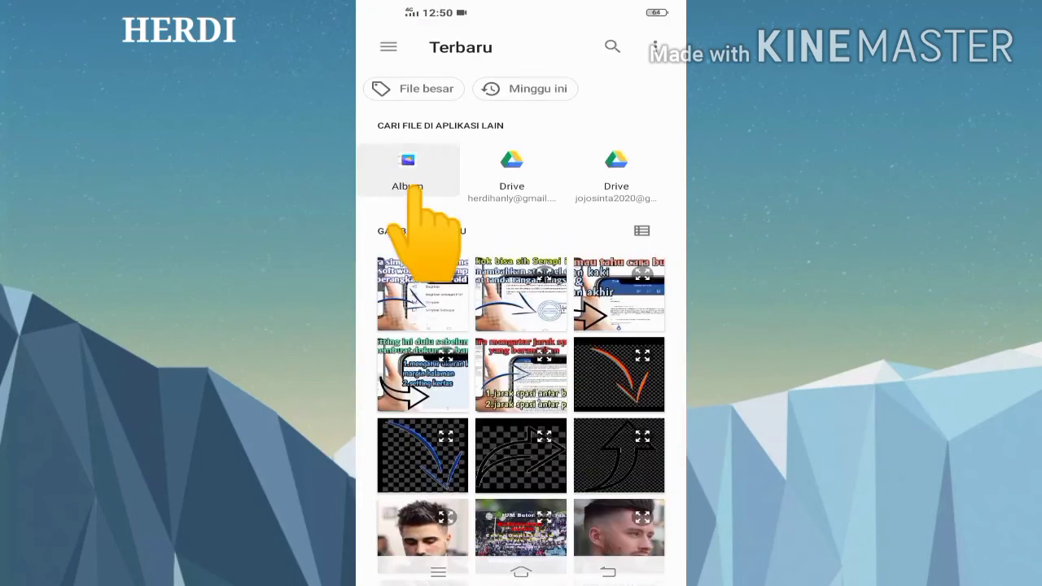
scroll(522, 312, "down", 5)
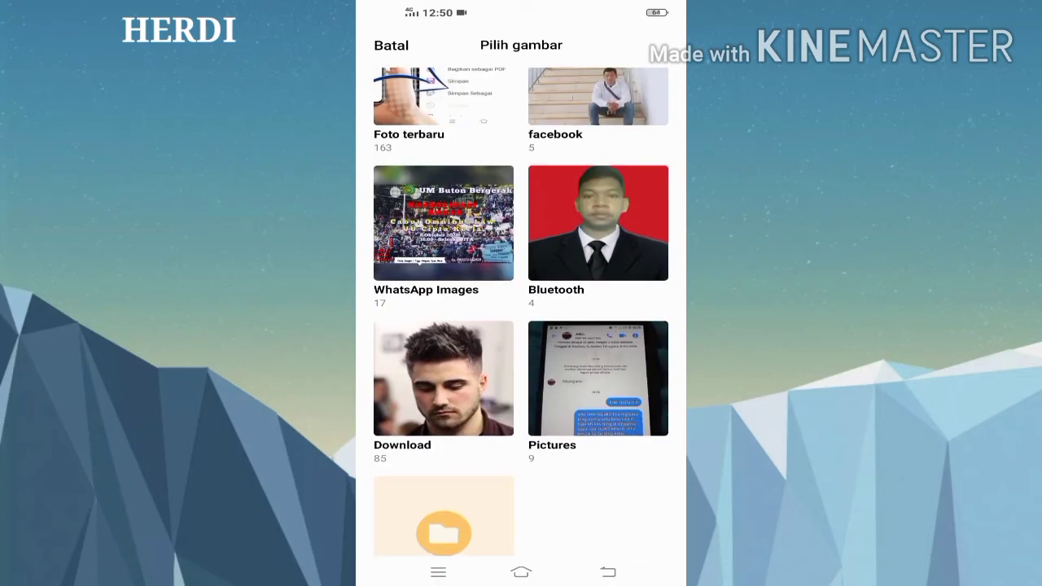
scroll(521, 325, "down", 2)
left_click(443, 465)
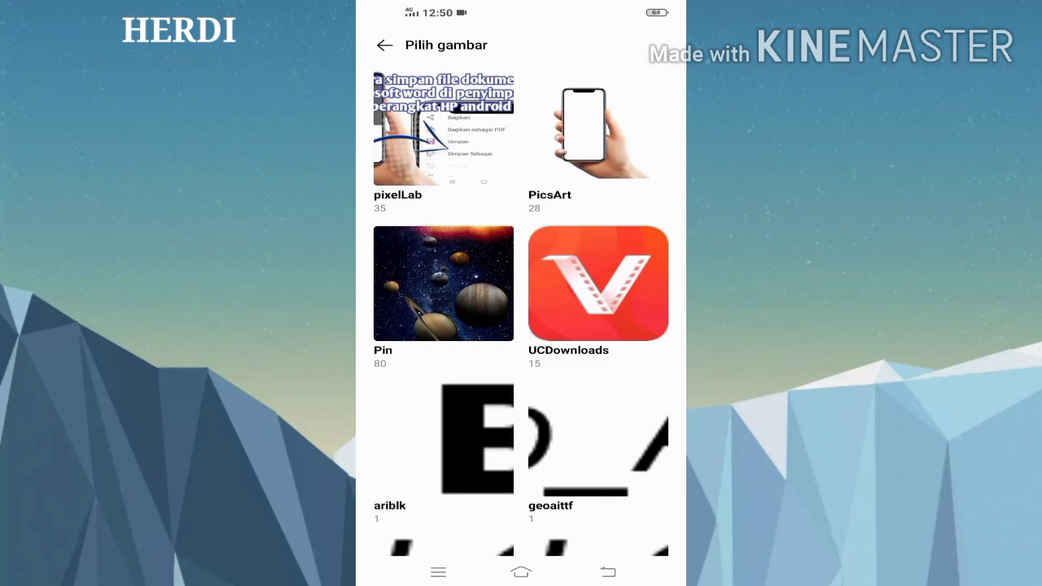
left_click(443, 128)
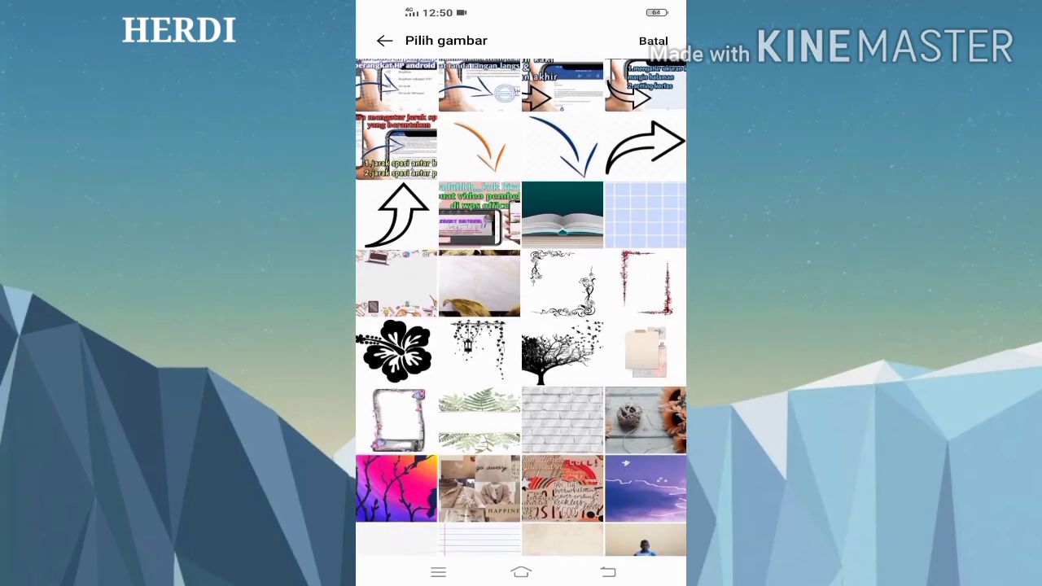
scroll(521, 325, "down", 3)
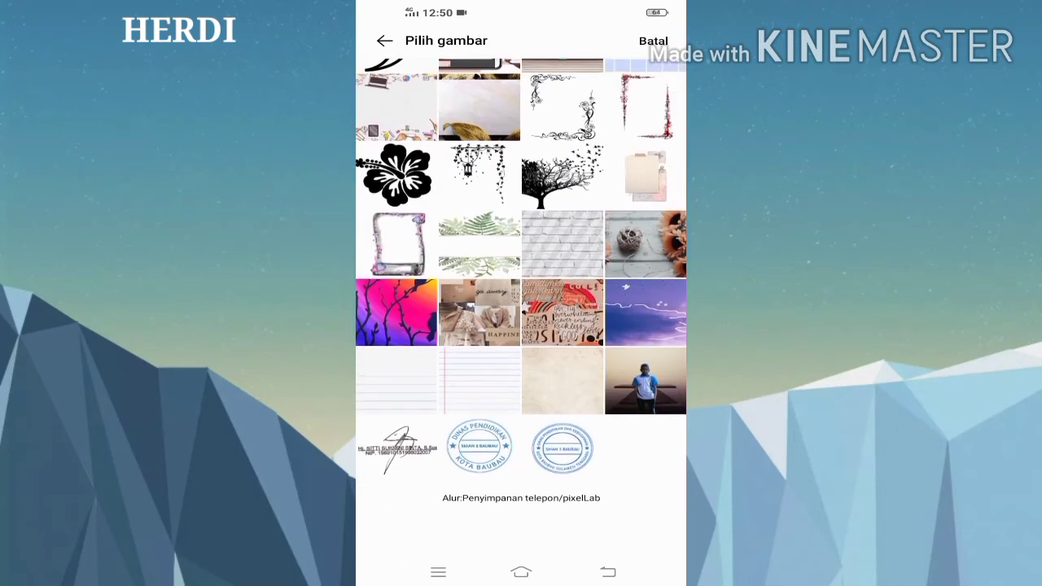
left_click(562, 446)
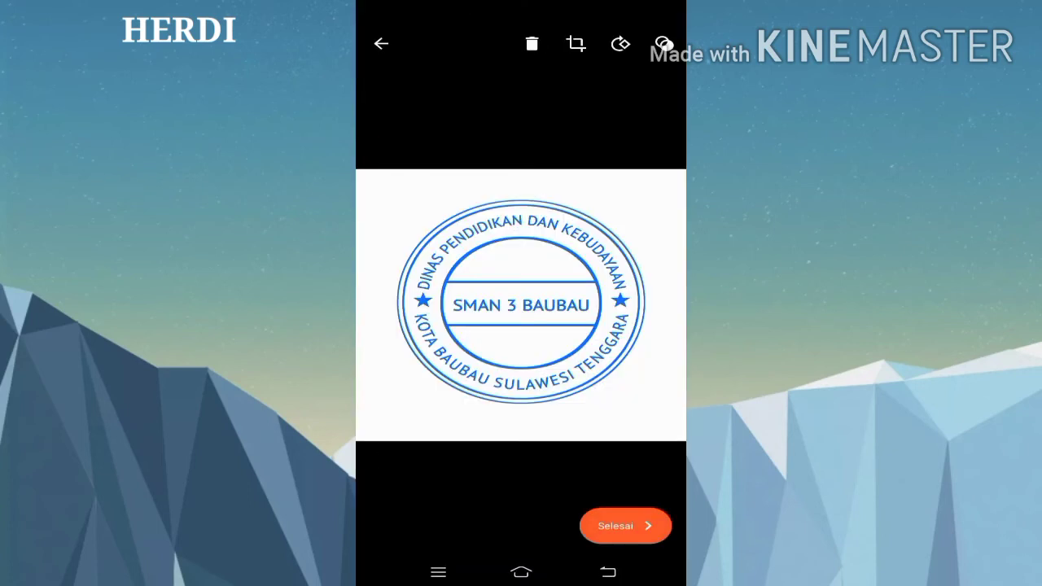
Crop the blank space off the stamp's top, bottom and left, and confirm with KONFIRMASI.
left_click(576, 43)
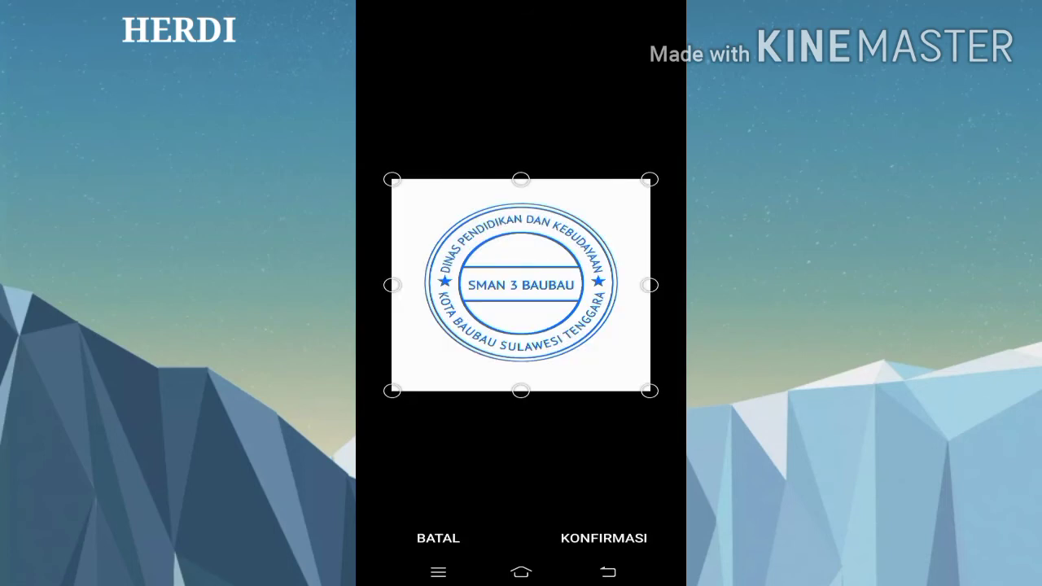
left_click_drag(521, 179, 521, 199)
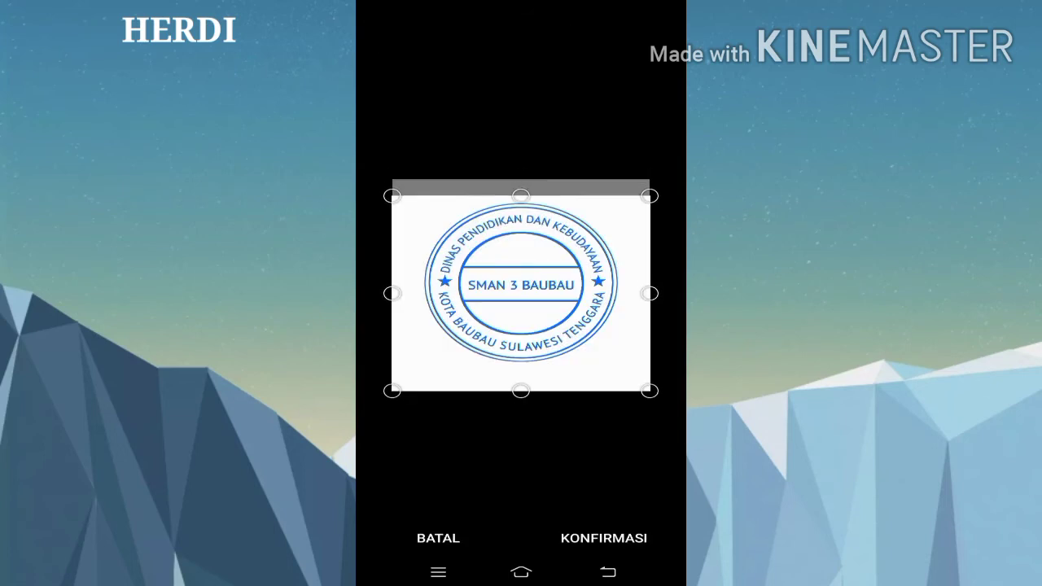
left_click_drag(650, 293, 622, 294)
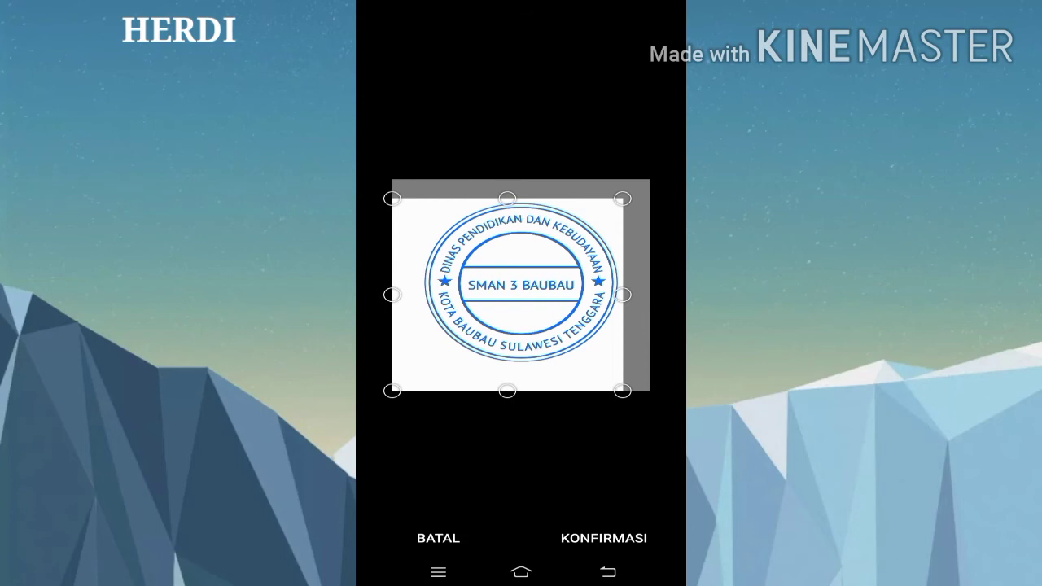
left_click_drag(508, 391, 508, 364)
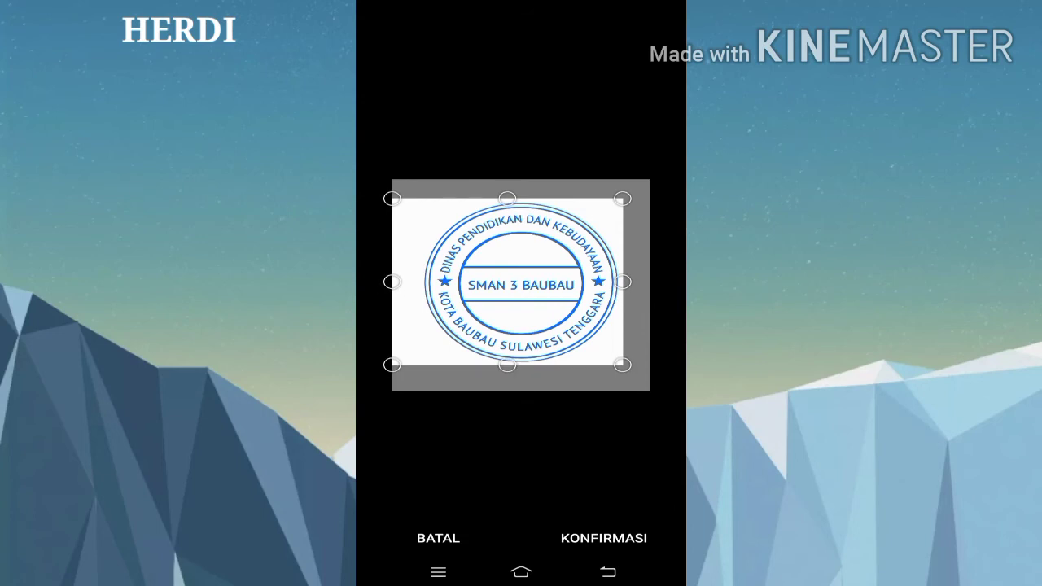
left_click_drag(392, 282, 416, 282)
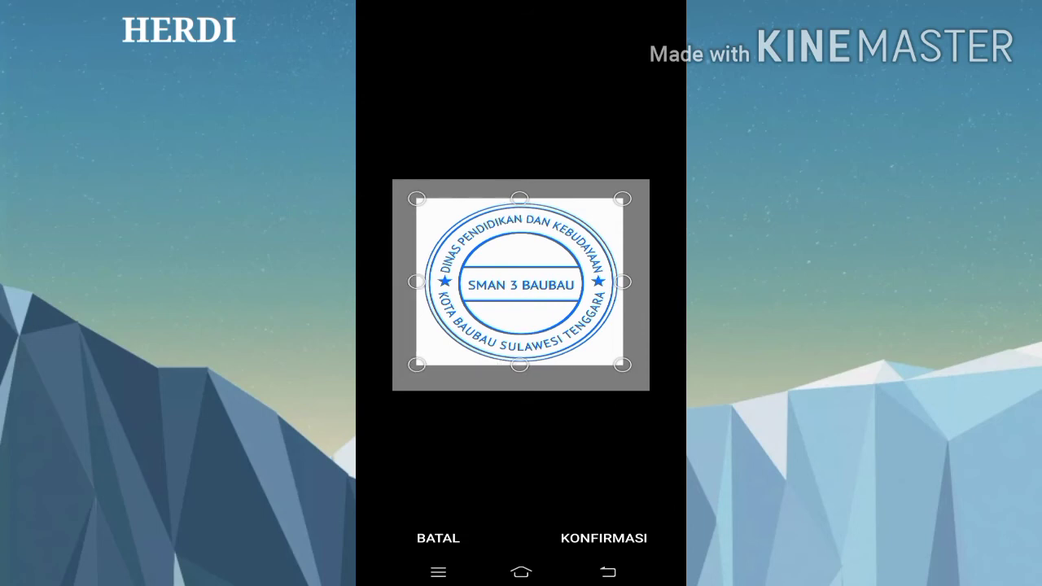
left_click(603, 538)
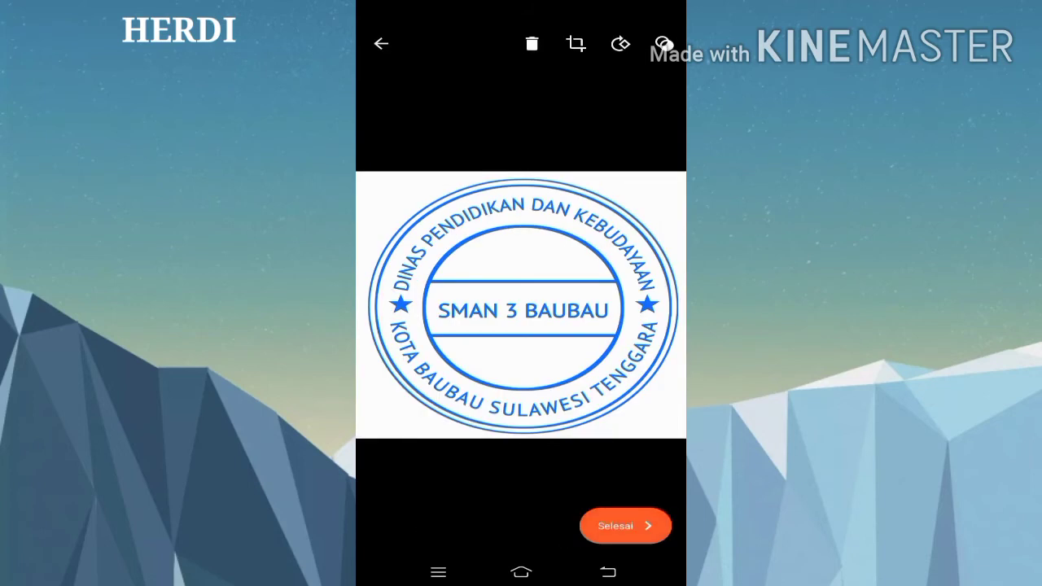
Rotate the cropped stamp until it stands upright again.
left_click(621, 43)
left_click(620, 43)
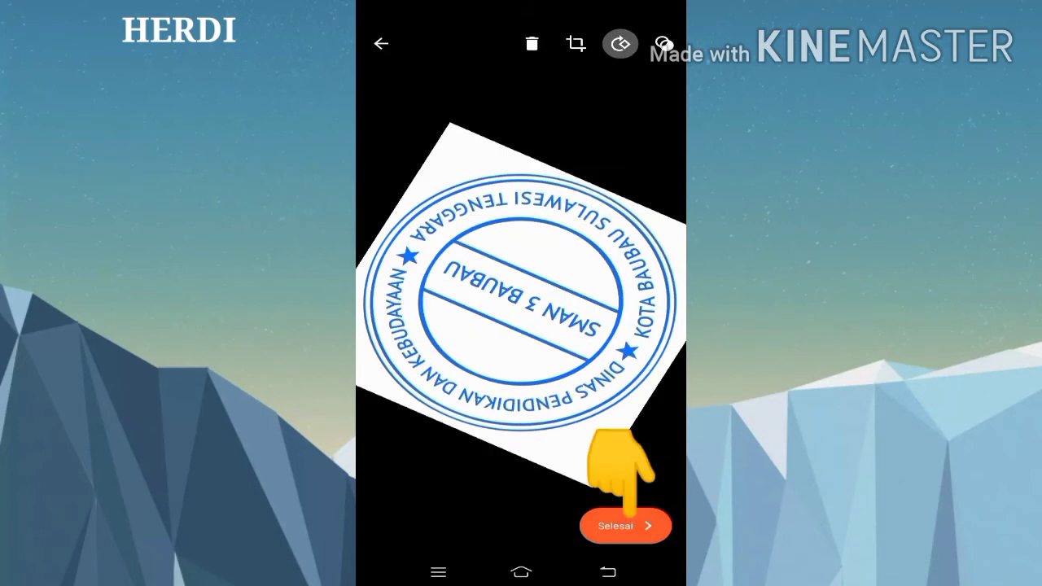
left_click(620, 43)
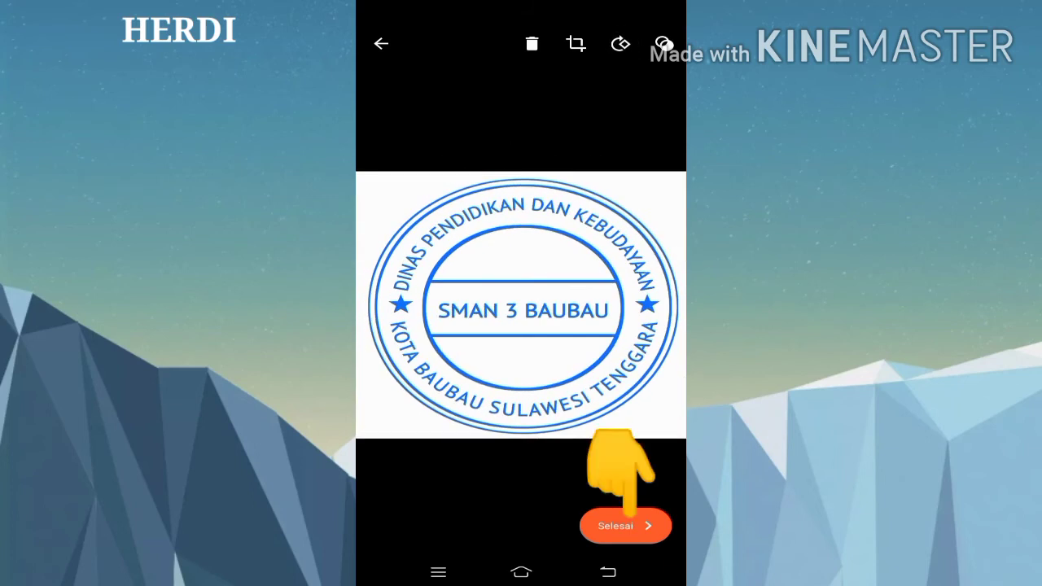
Insert the cropped stamp into the Kata Pengantar page with Selesai.
left_click(626, 526)
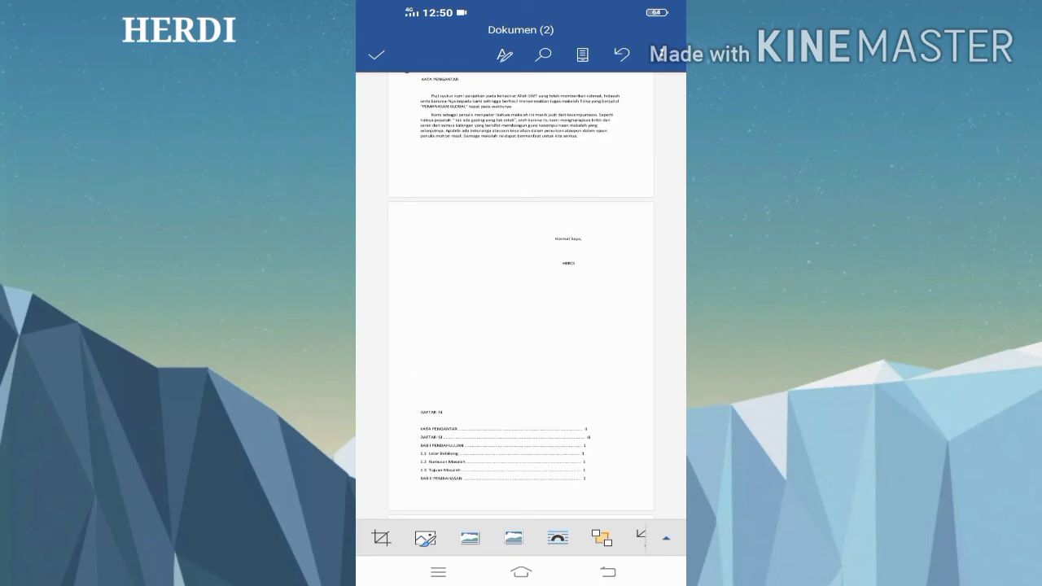
scroll(521, 293, "up", 5)
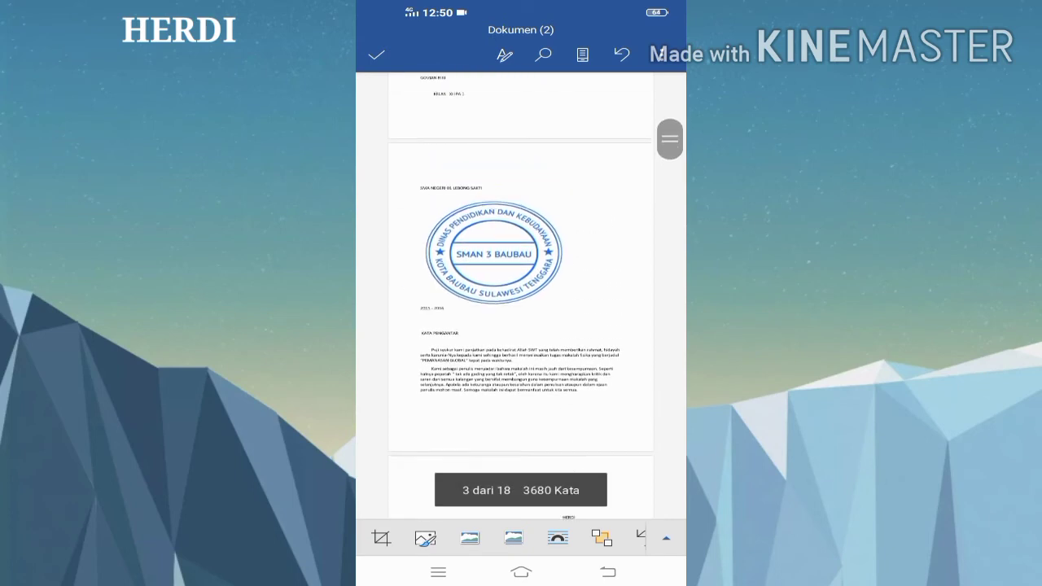
scroll(522, 269, "up", 3)
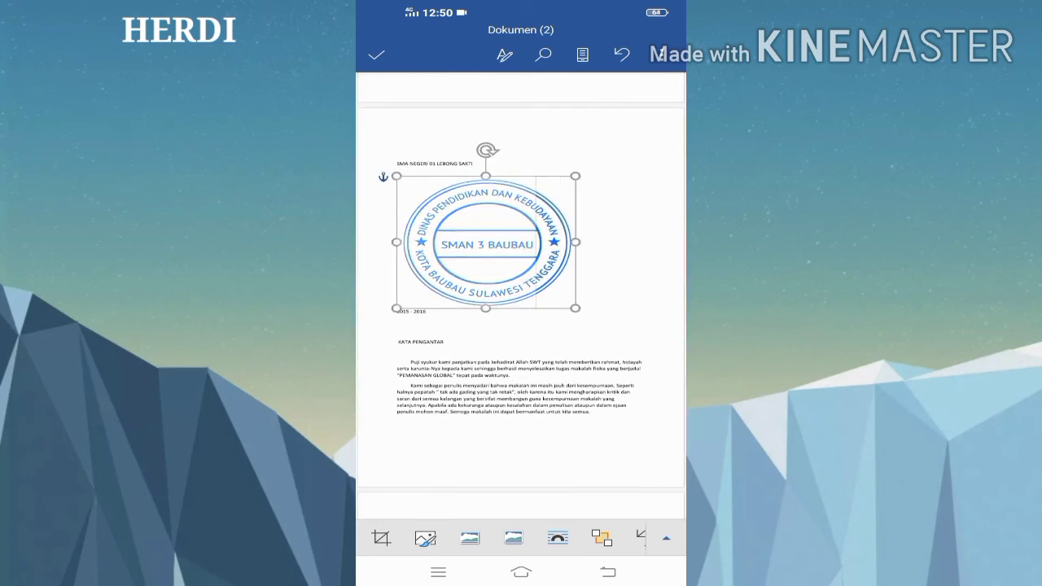
Shrink the stamp into a small round seal and move it down below 2015 - 2016.
left_click_drag(576, 242, 535, 241)
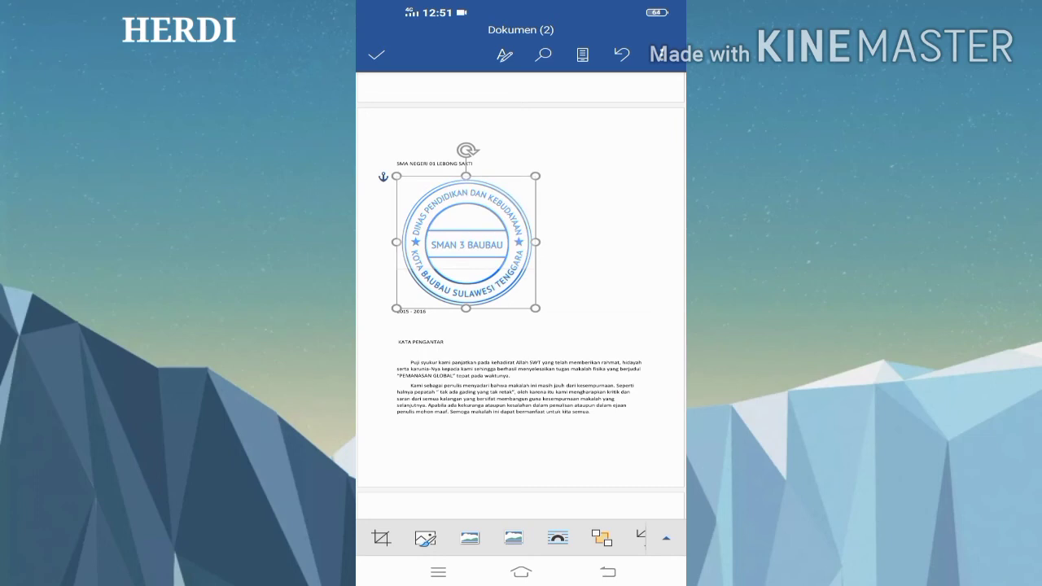
left_click_drag(465, 309, 465, 268)
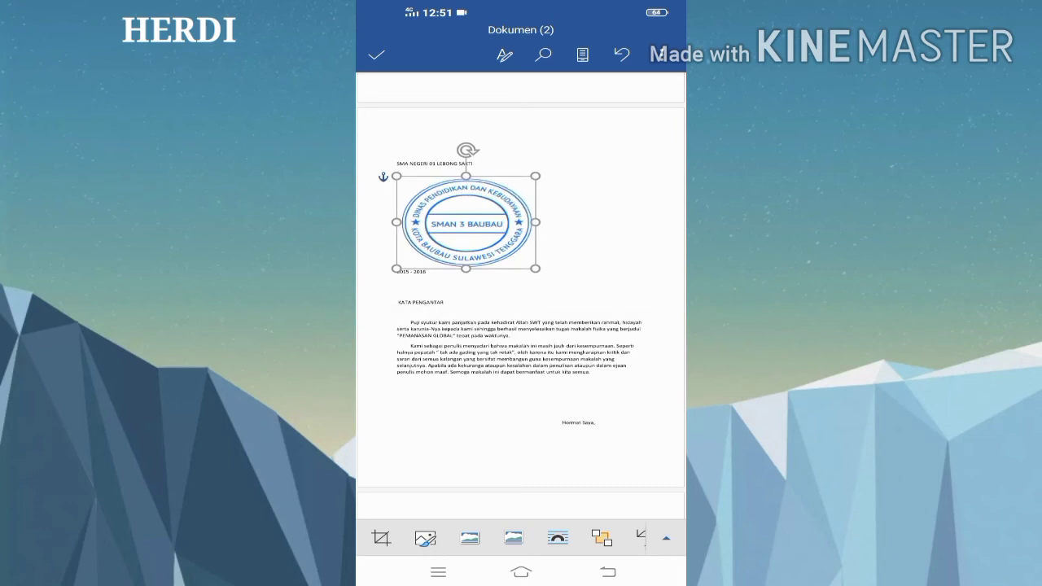
left_click_drag(535, 221, 494, 221)
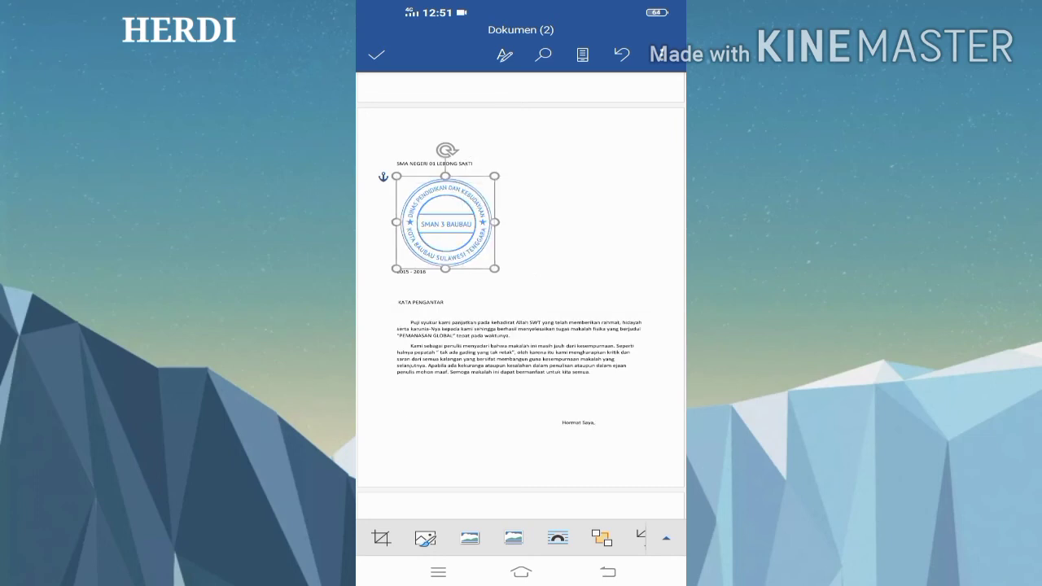
left_click_drag(446, 176, 445, 195)
scroll(521, 326, "up", 1)
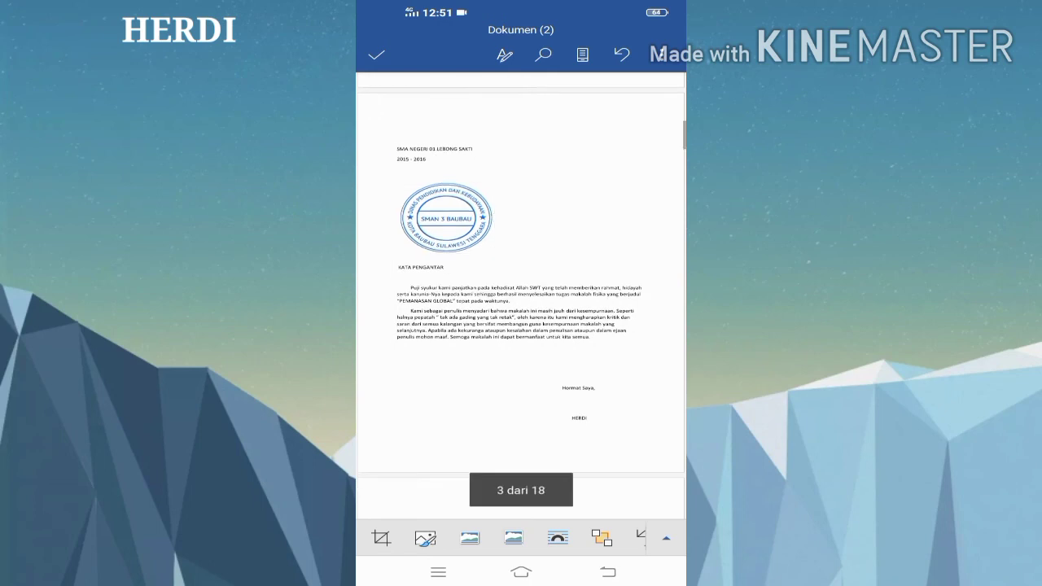
mouse_move(445, 240)
left_mouse_down()
mouse_move(514, 248)
mouse_move(469, 223)
mouse_move(452, 397)
left_mouse_up()
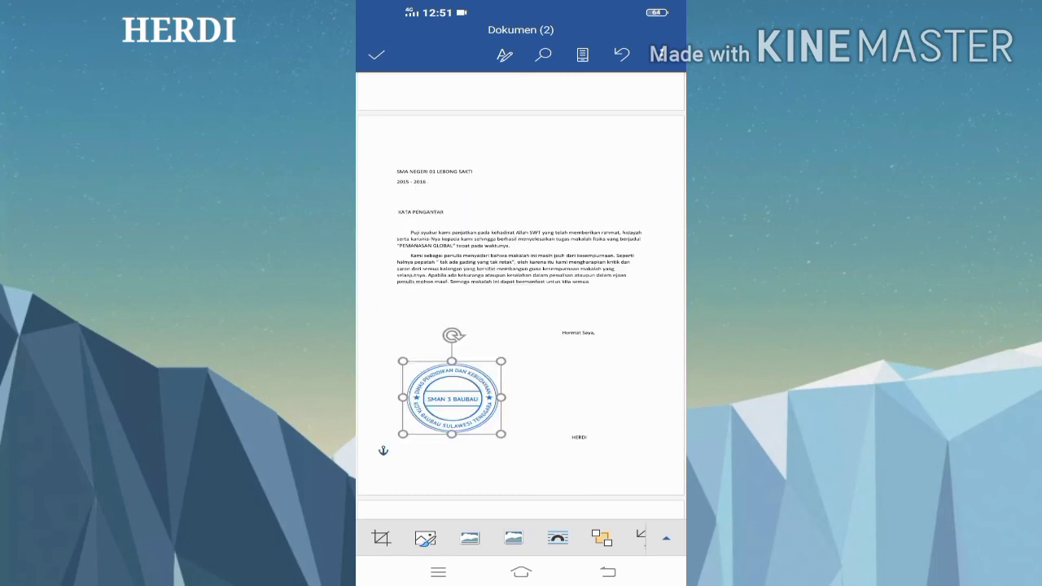
Place the stamp beside the Hormat Saya signature block and show the Gambar formatting panel.
scroll(521, 325, "down", 3)
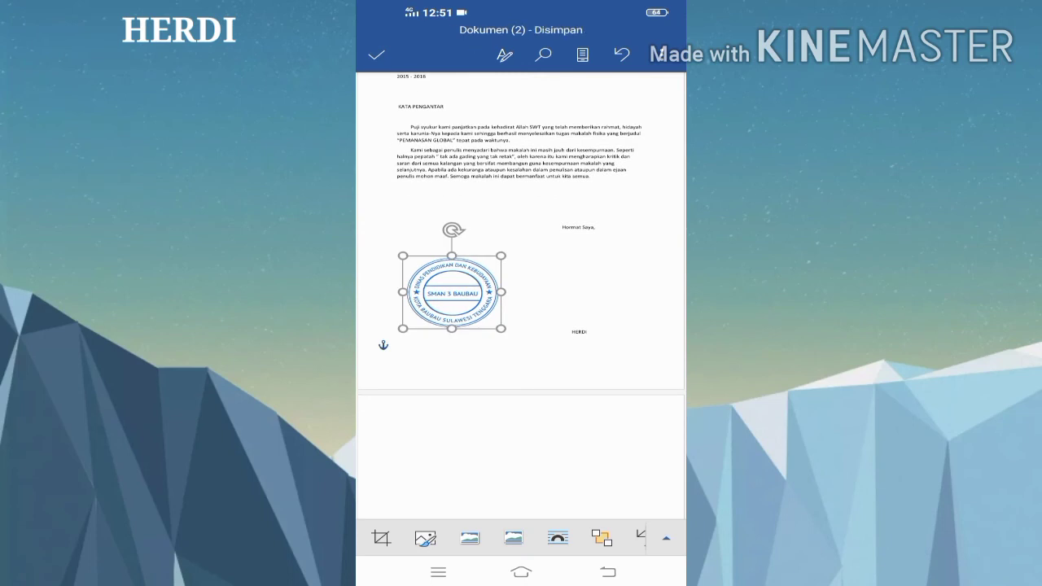
left_click(558, 536)
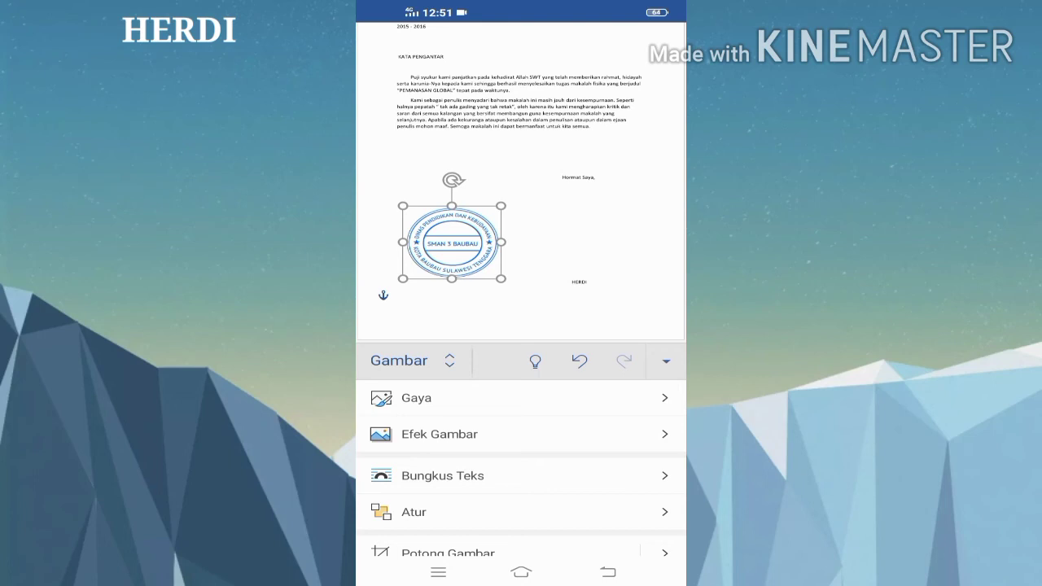
Reselect the stamp, collapse the Gambar panel, and show its Bungkus Teks wrapping choices.
left_click(397, 207)
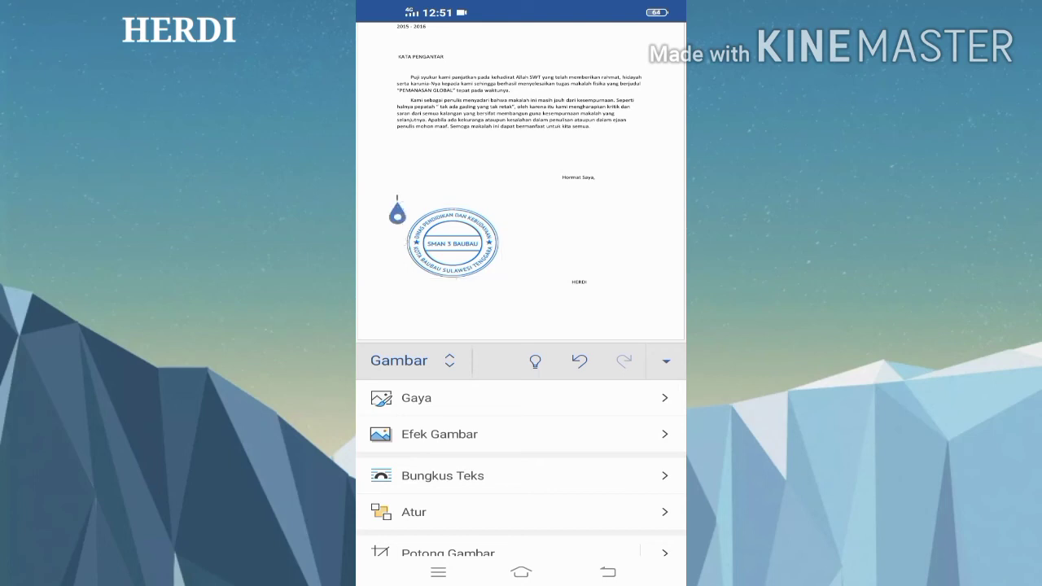
left_click(453, 242)
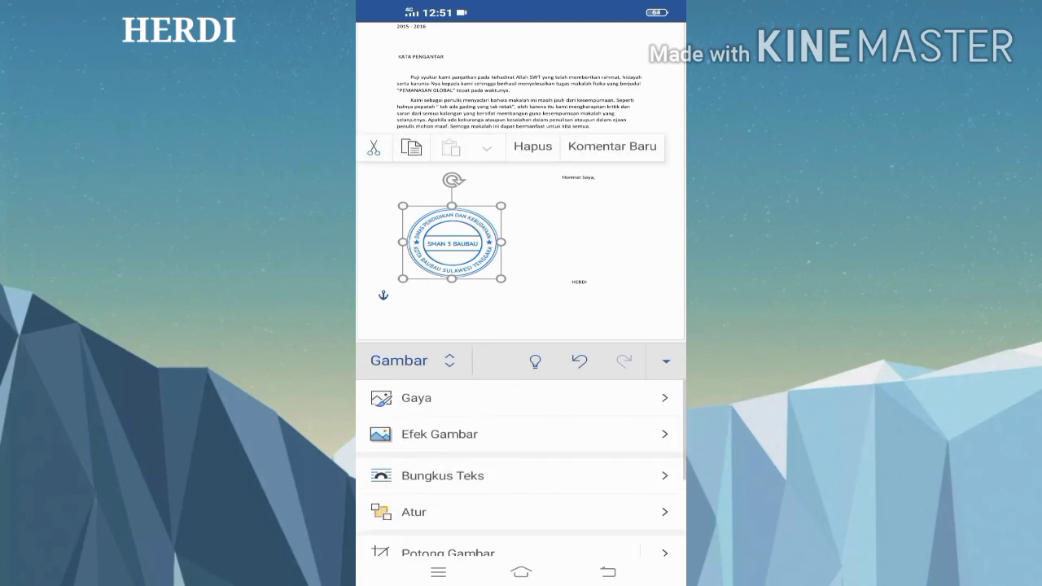
left_click(666, 361)
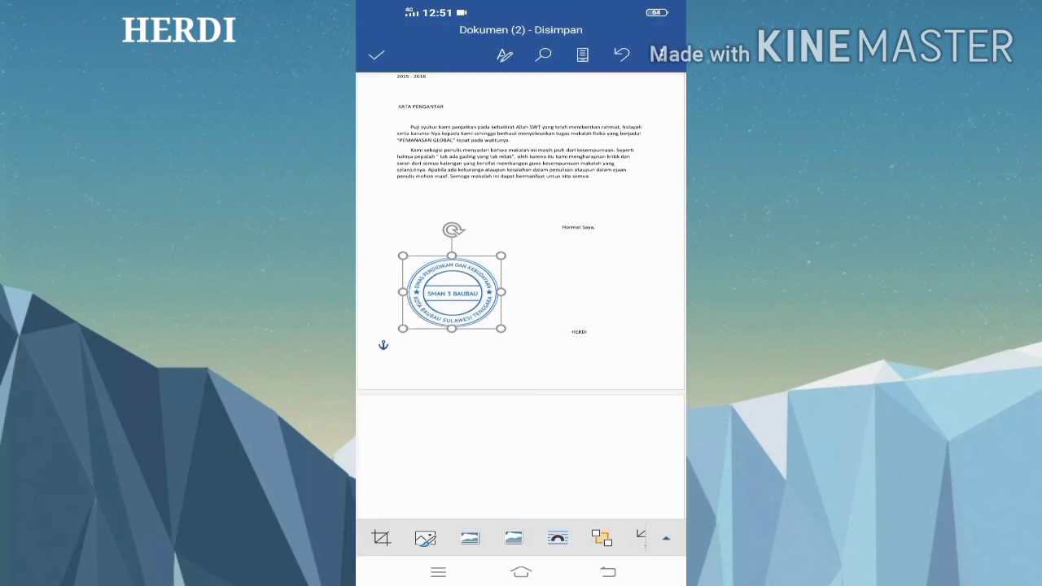
left_click(558, 537)
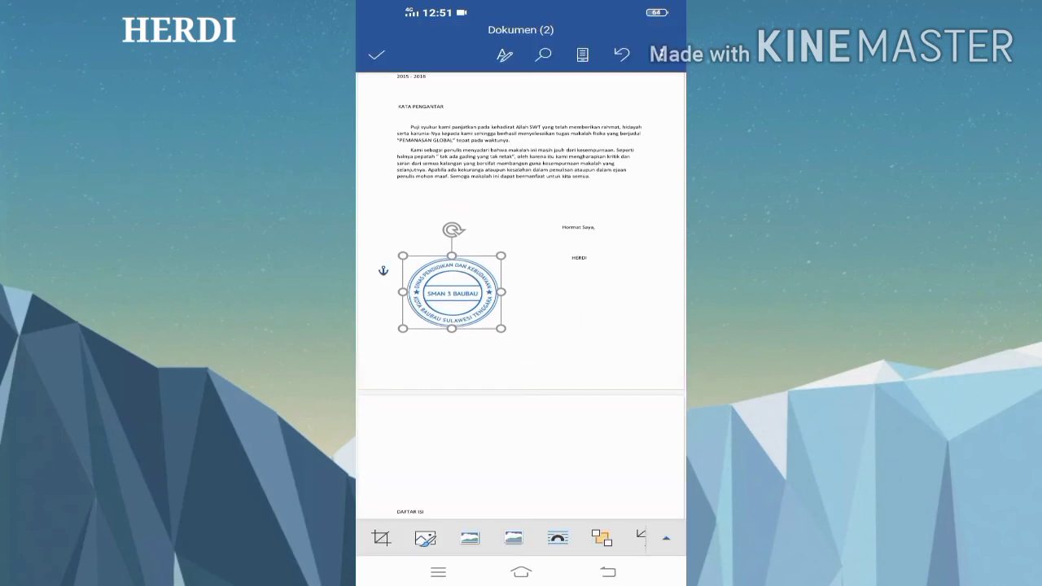
Resize the stamp with its side handles into a small seal just left of 'Hormat Saya' and HERDI.
scroll(522, 293, "down", 1)
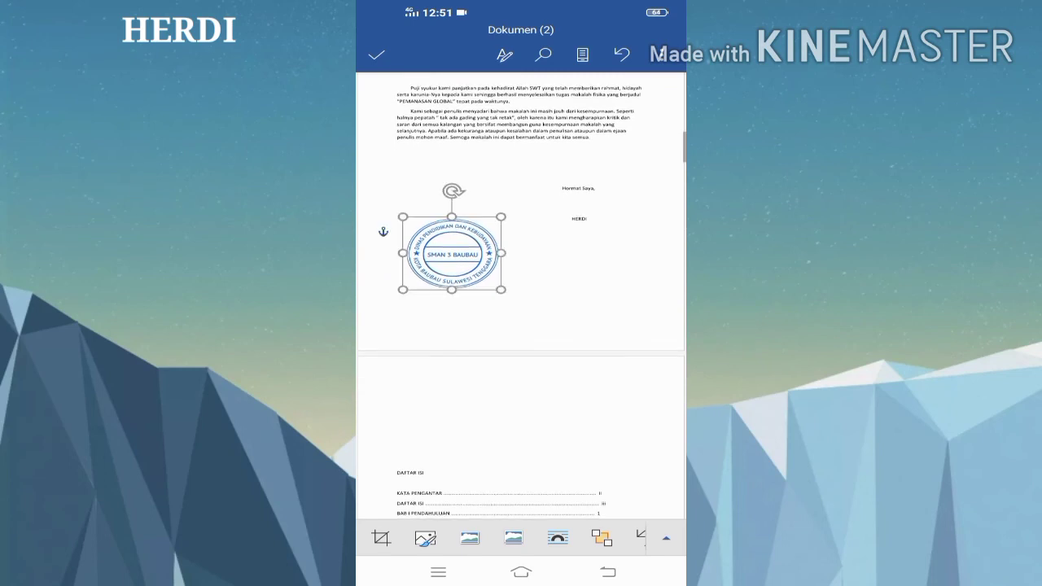
left_click(452, 253)
left_click_drag(501, 254, 538, 254)
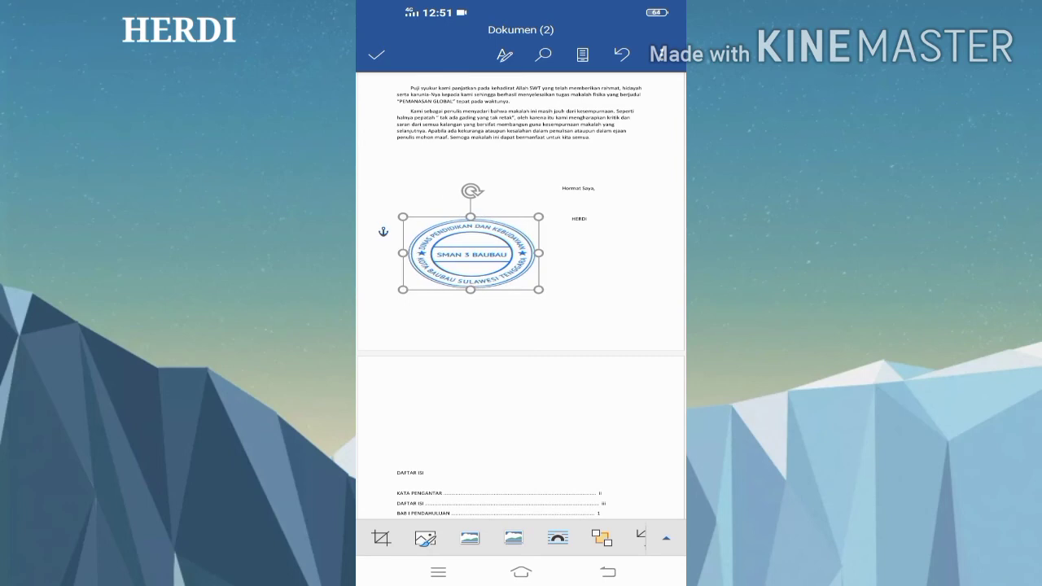
left_click_drag(471, 217, 471, 173)
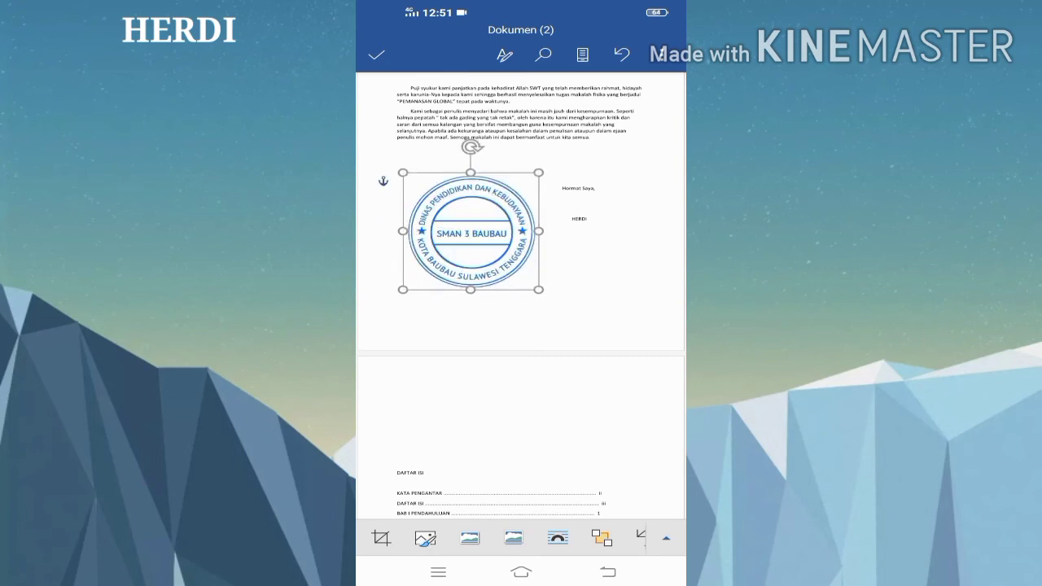
left_click_drag(470, 289, 470, 234)
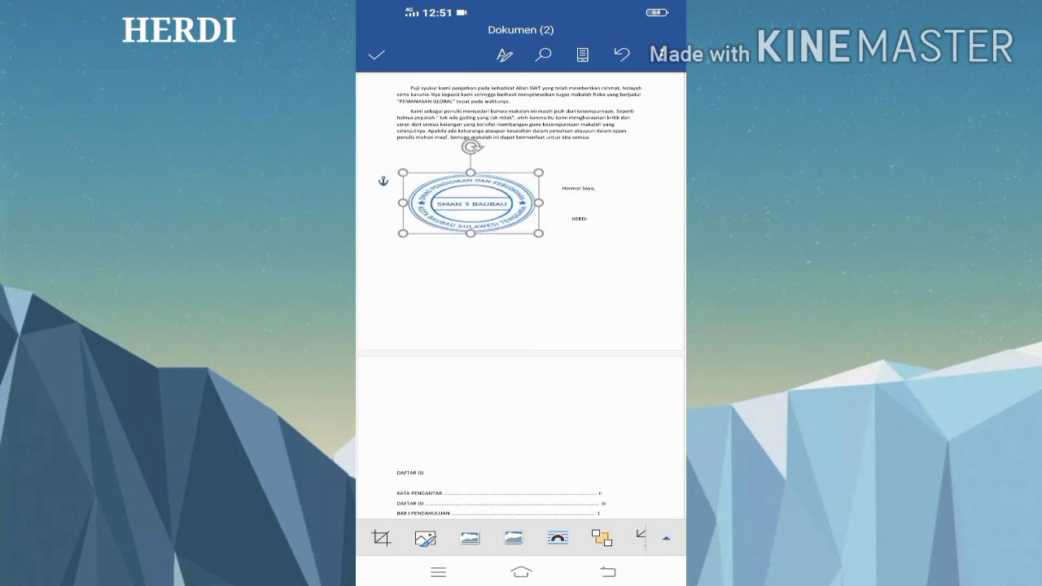
left_click_drag(402, 202, 463, 203)
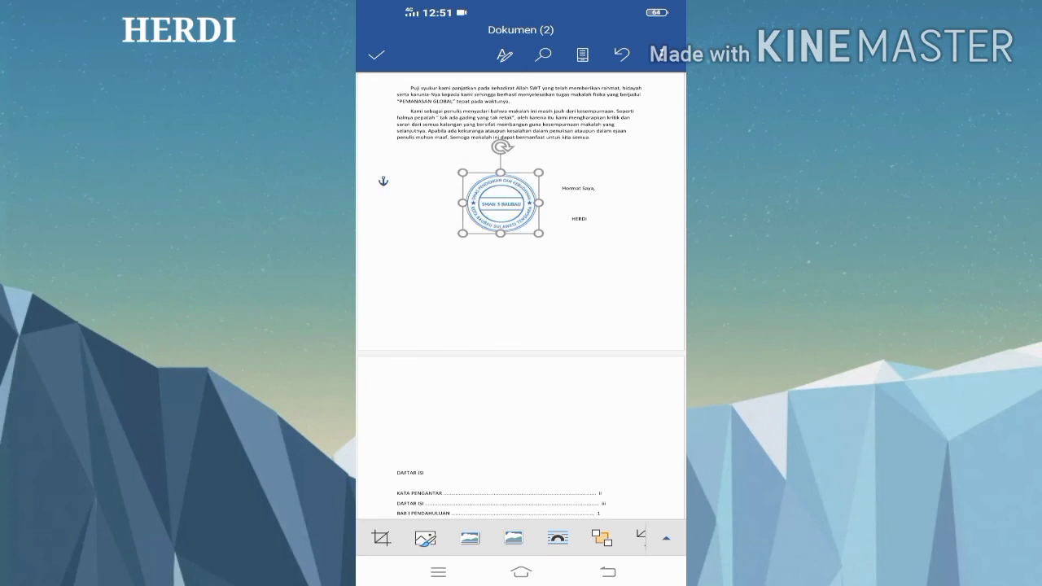
left_click_drag(538, 203, 557, 203)
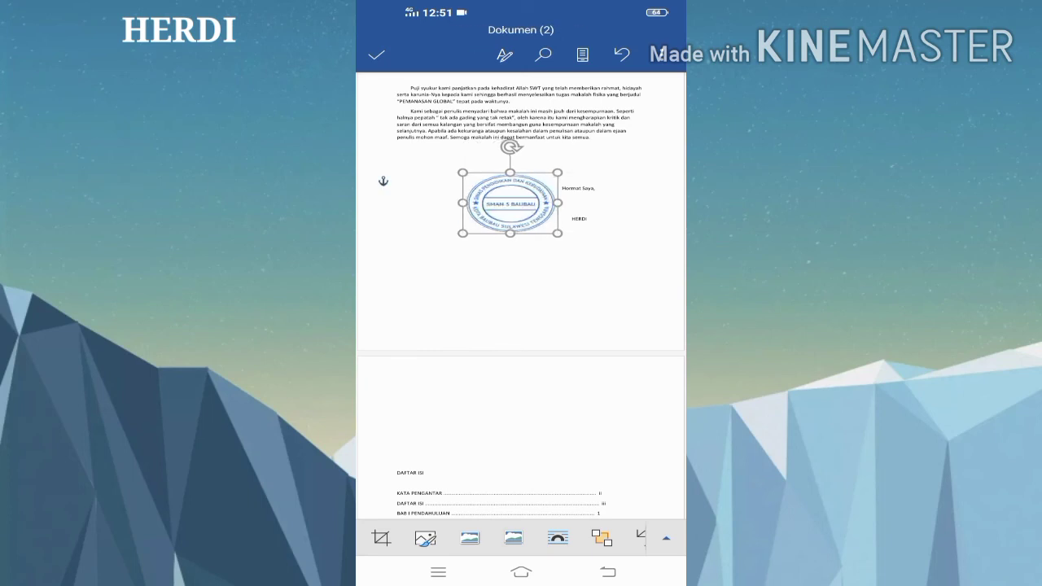
mouse_move(463, 202)
left_mouse_down()
mouse_move(515, 203)
mouse_move(477, 202)
left_mouse_up()
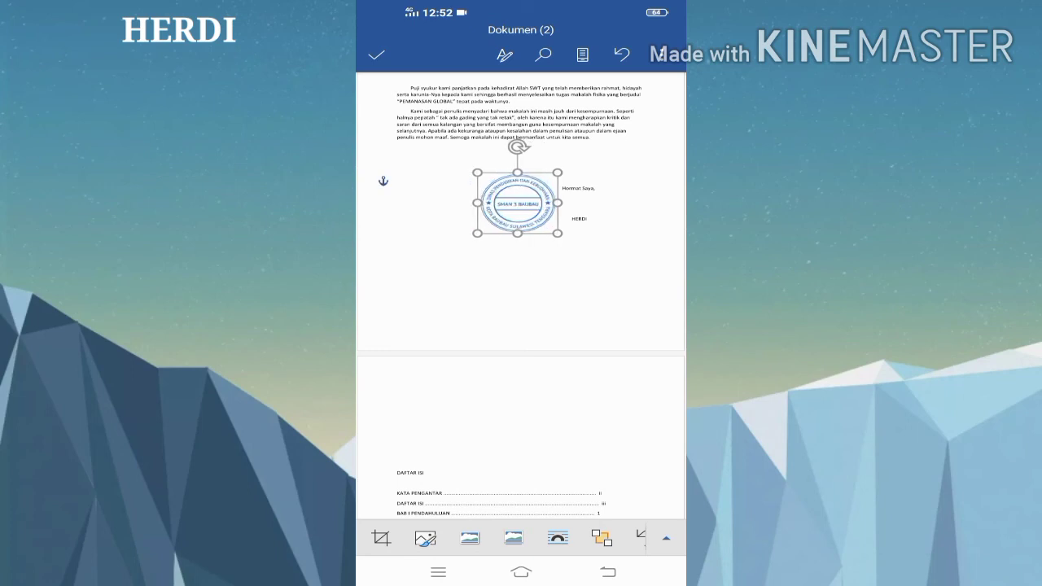
Adjust the stamp's width and height into a compact round seal overlapping 'Hormat Saya,' and HERDI, then deselect it.
left_click_drag(558, 203, 577, 202)
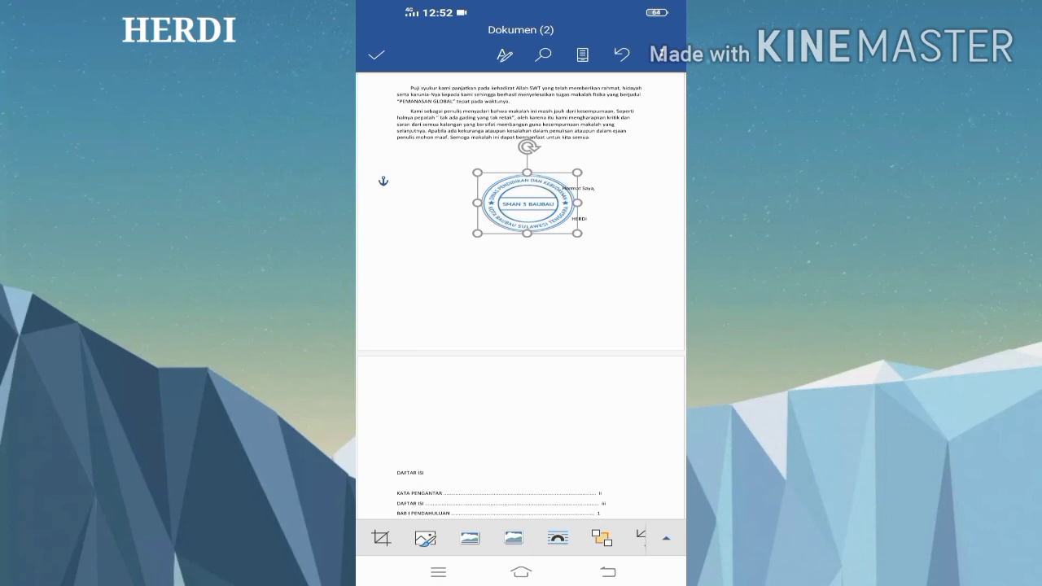
scroll(521, 294, "down", 1)
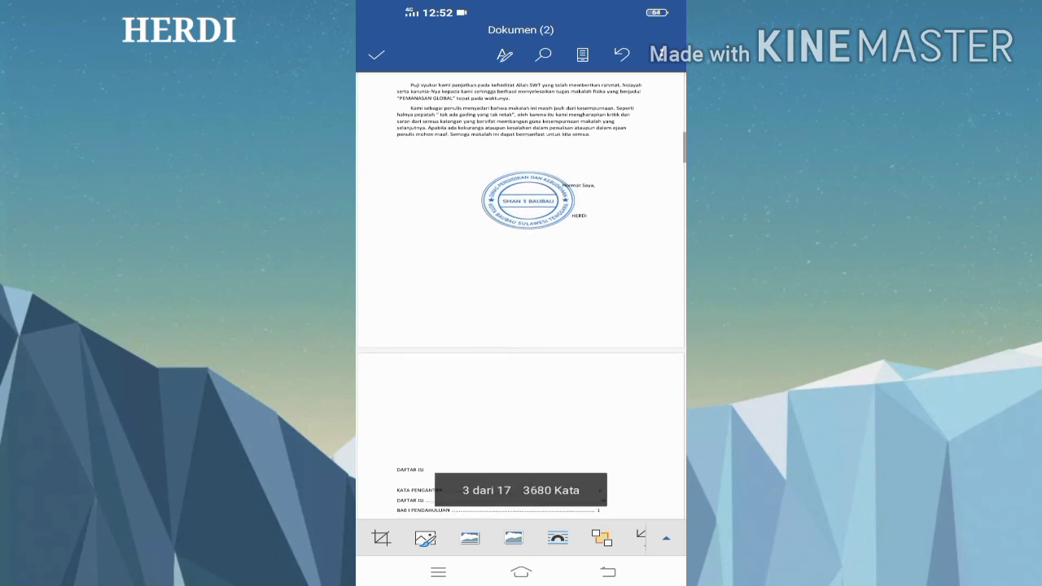
left_click_drag(477, 199, 497, 199)
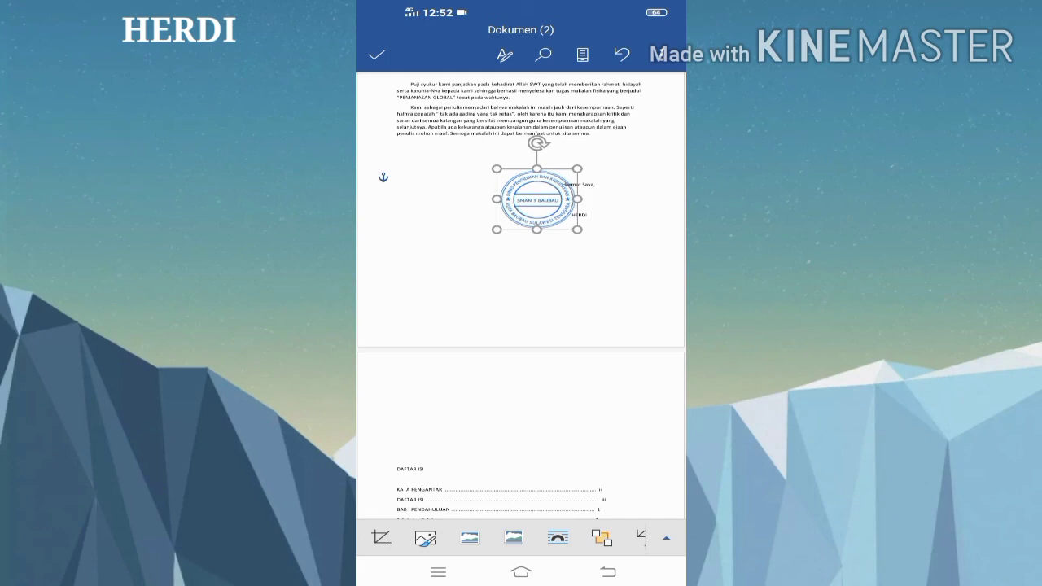
mouse_move(537, 169)
left_mouse_down()
mouse_move(537, 185)
mouse_move(537, 175)
left_mouse_up()
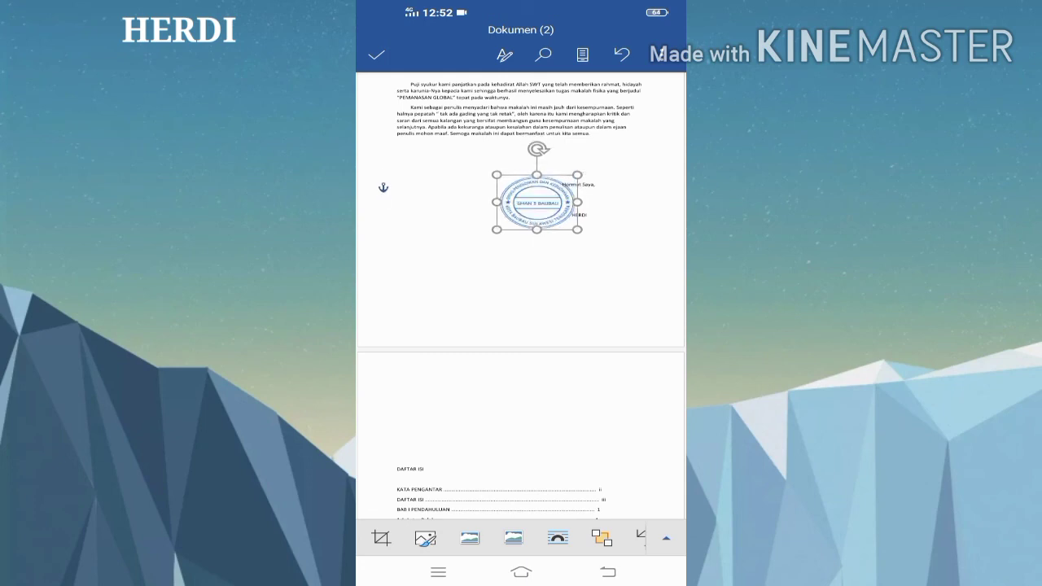
scroll(521, 293, "up", 2)
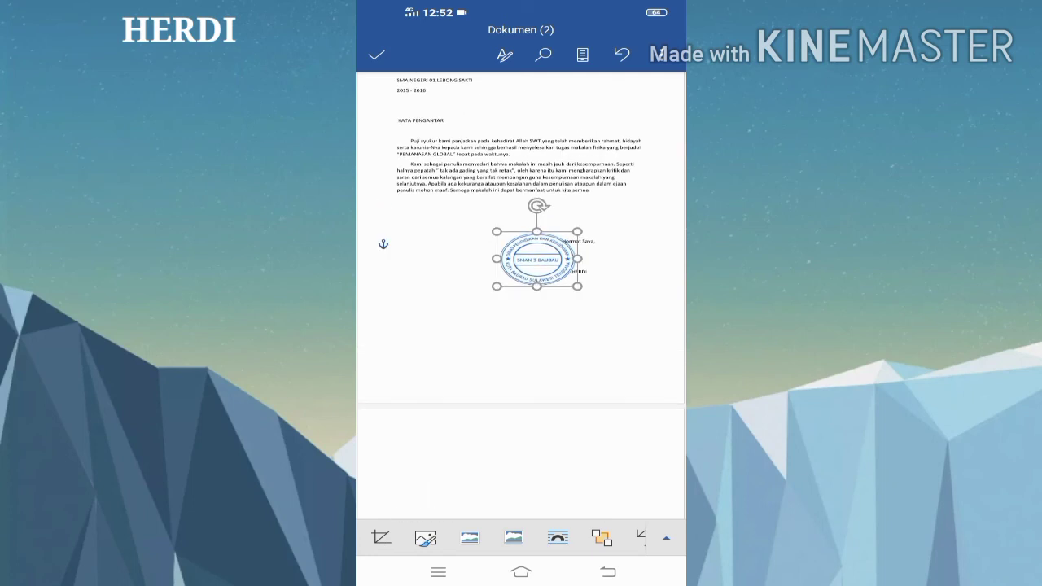
left_click_drag(536, 287, 536, 300)
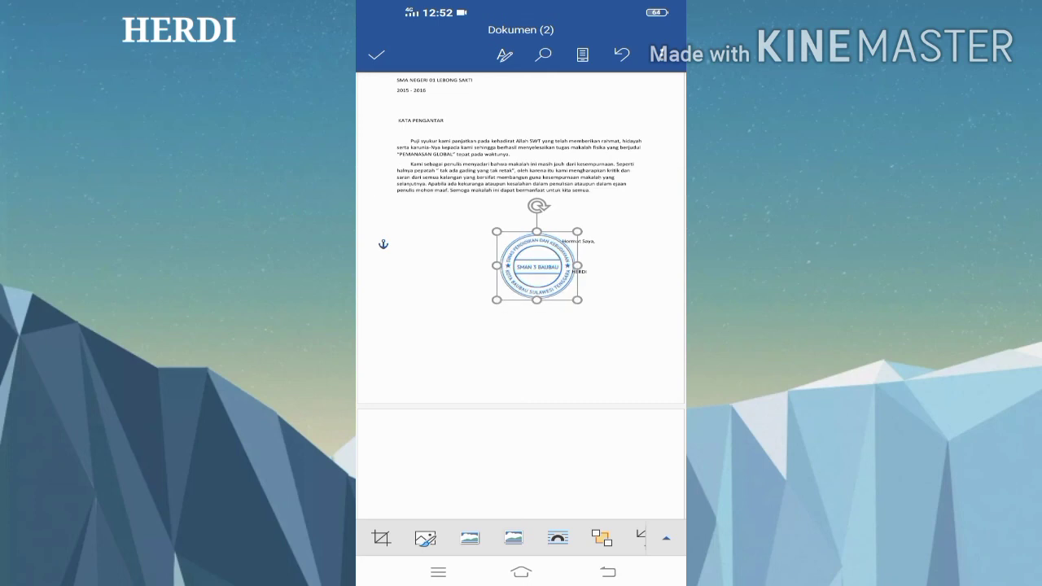
left_click_drag(536, 300, 536, 286)
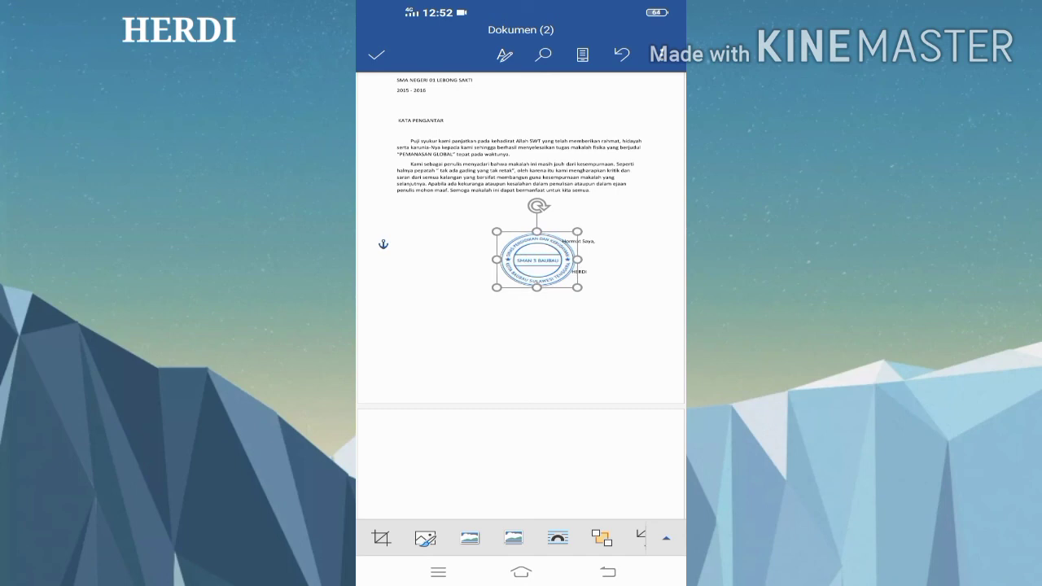
left_click_drag(497, 259, 501, 259)
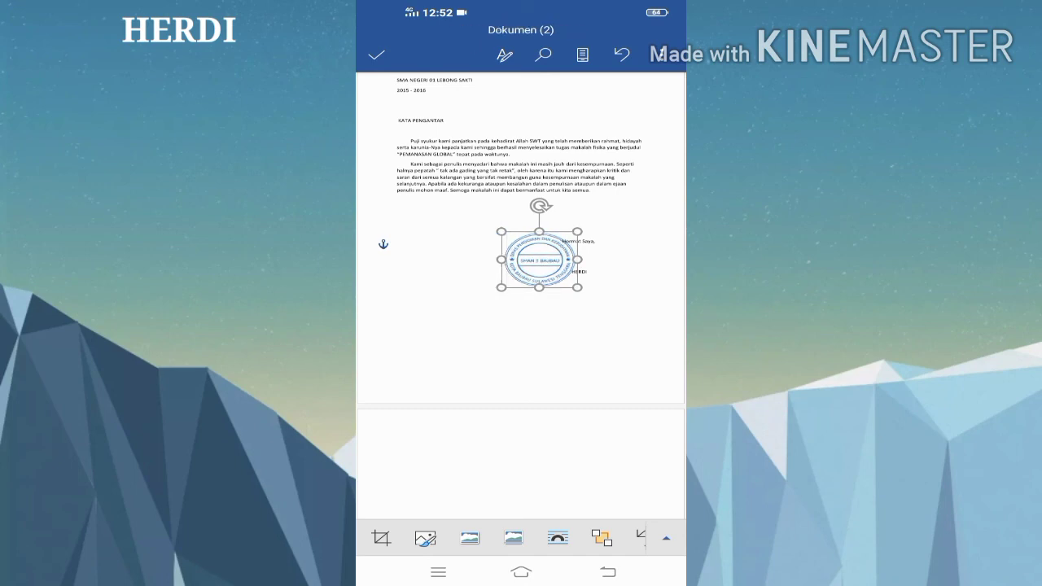
left_click(666, 538)
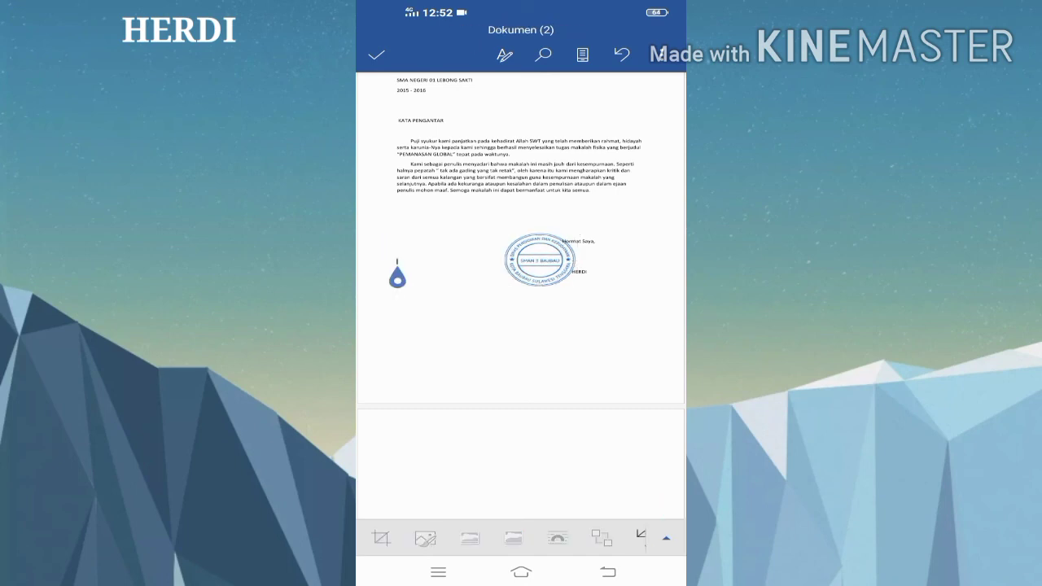
Zoom in on the stamp and signature block and expand the Beranda panel showing Calibri (Badan) 11.
scroll(521, 163, "right", 3)
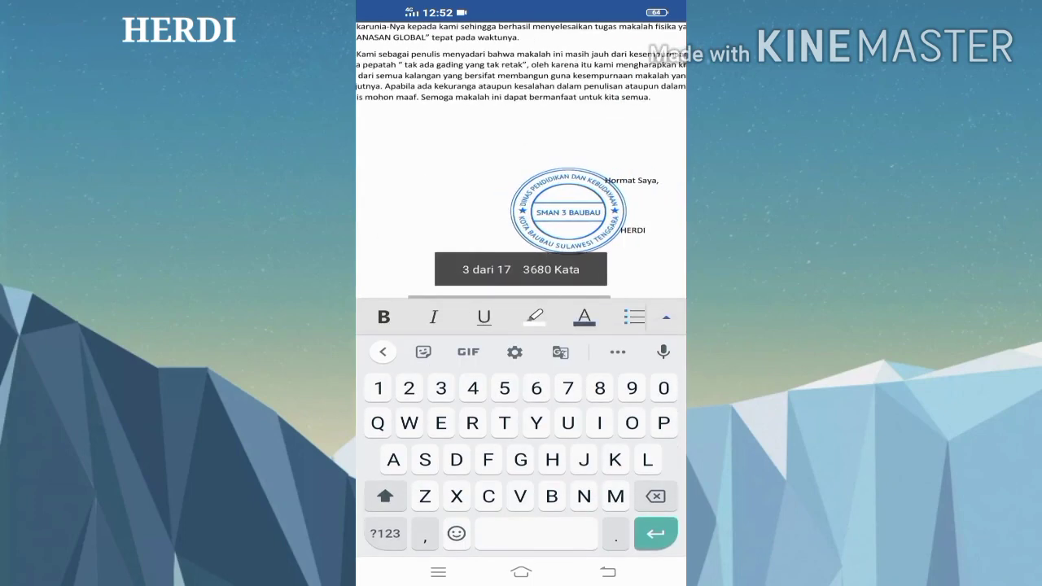
scroll(522, 163, "right", 2)
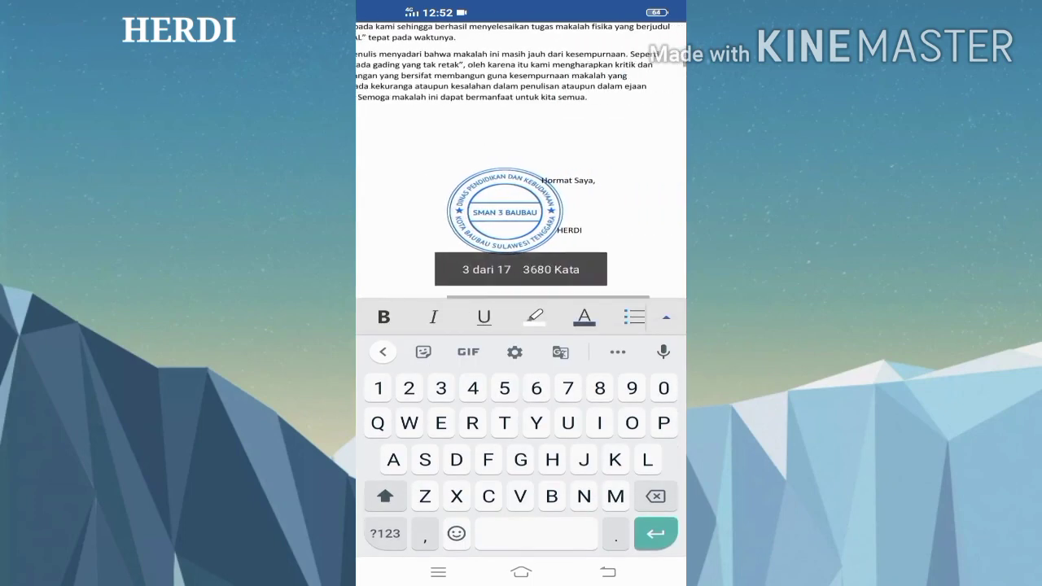
scroll(495, 212, "up", 2)
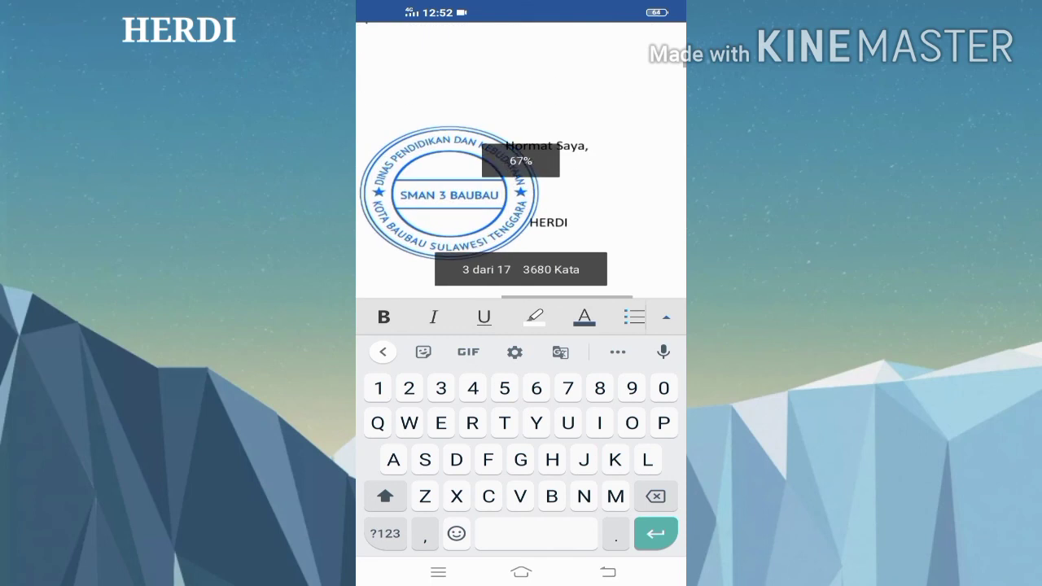
scroll(472, 203, "right", 1)
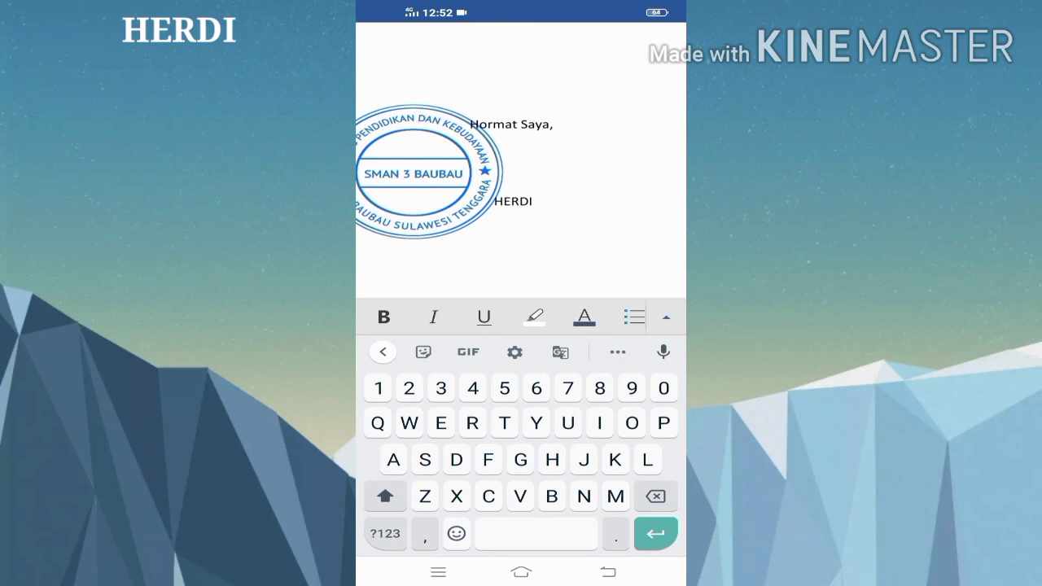
left_click(666, 316)
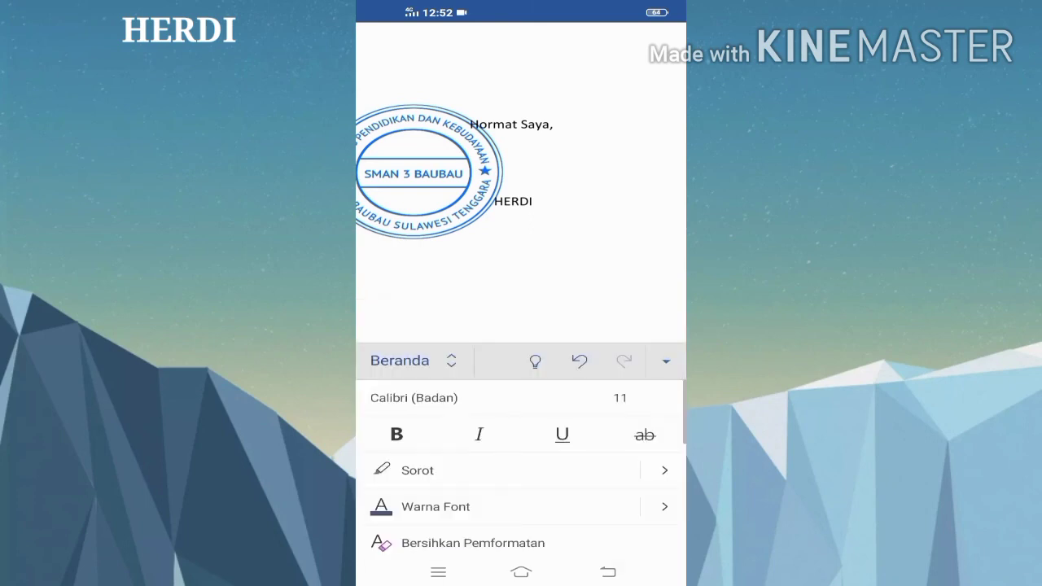
Switch to the Gambar tab, turn on 'Gambar dengan Mouse atau Sentuhan' and pick the Pena.
left_click(407, 361)
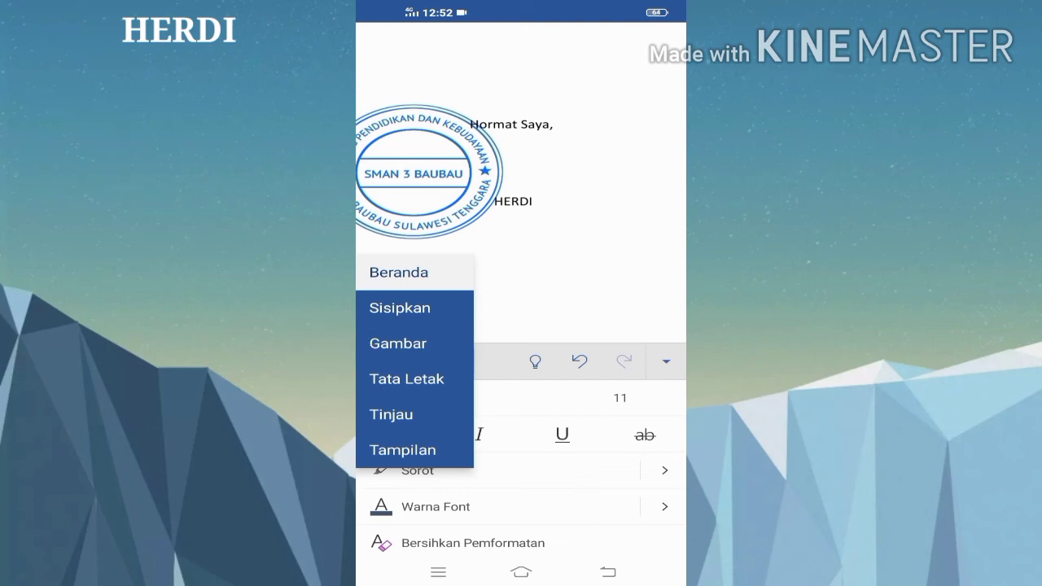
left_click(398, 342)
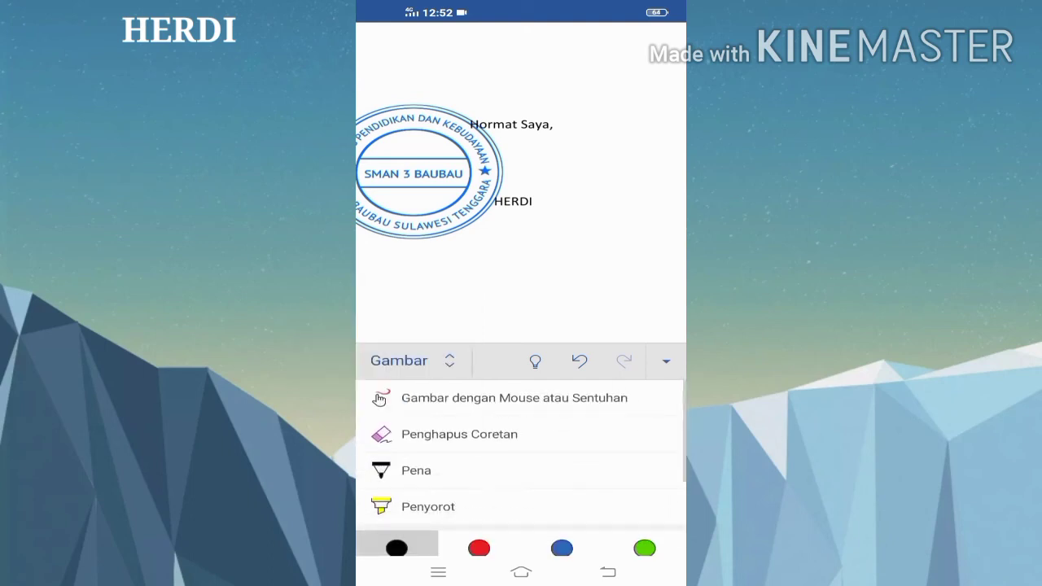
left_click(488, 397)
left_click(417, 470)
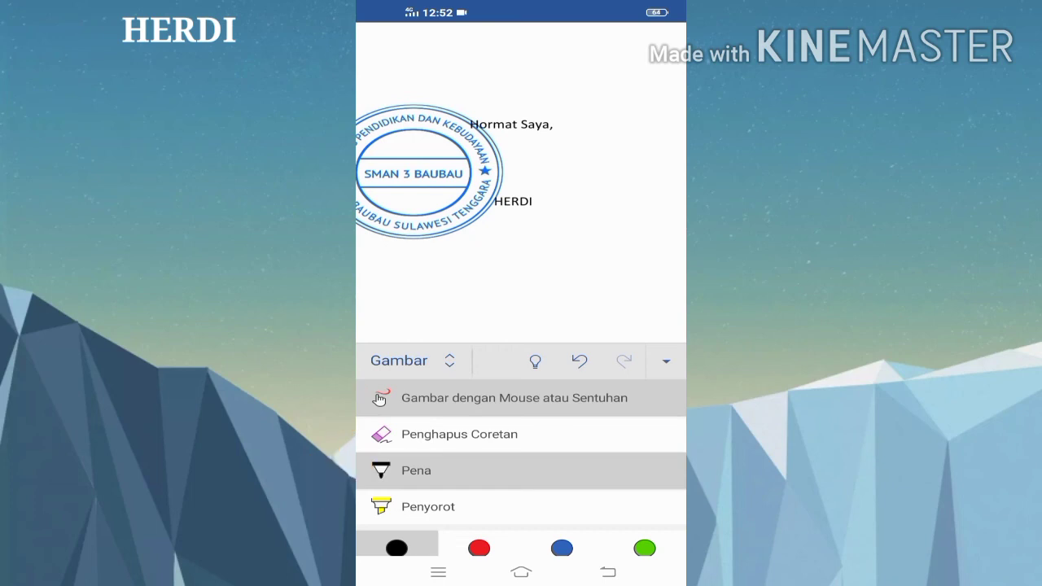
Check the Ketebalan options, keeping the black pen at medium thickness.
scroll(521, 468, "down", 2)
scroll(521, 468, "down", 2)
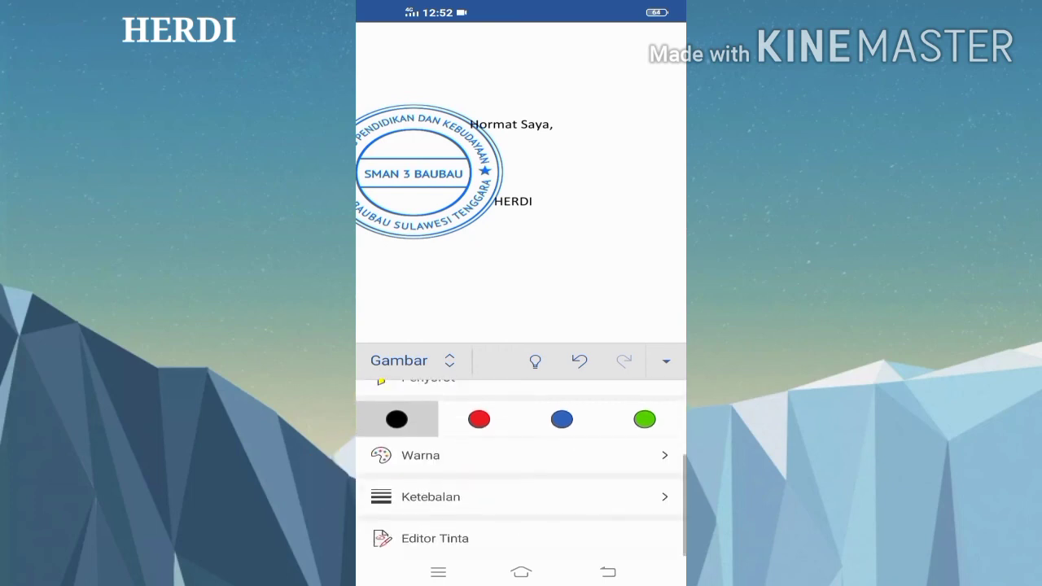
left_click(521, 497)
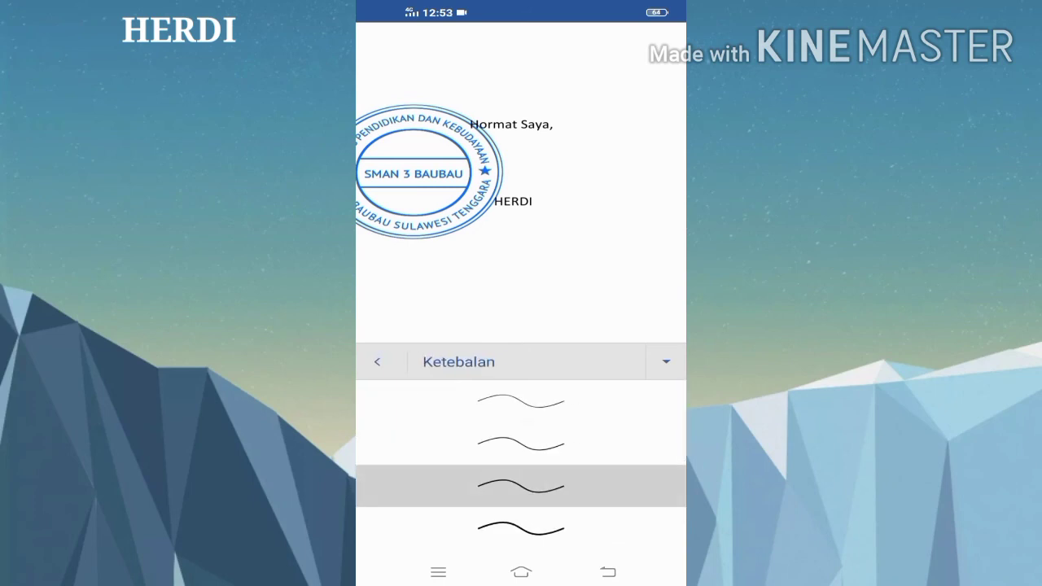
left_click(521, 486)
scroll(521, 468, "up", 2)
scroll(521, 468, "up", 2)
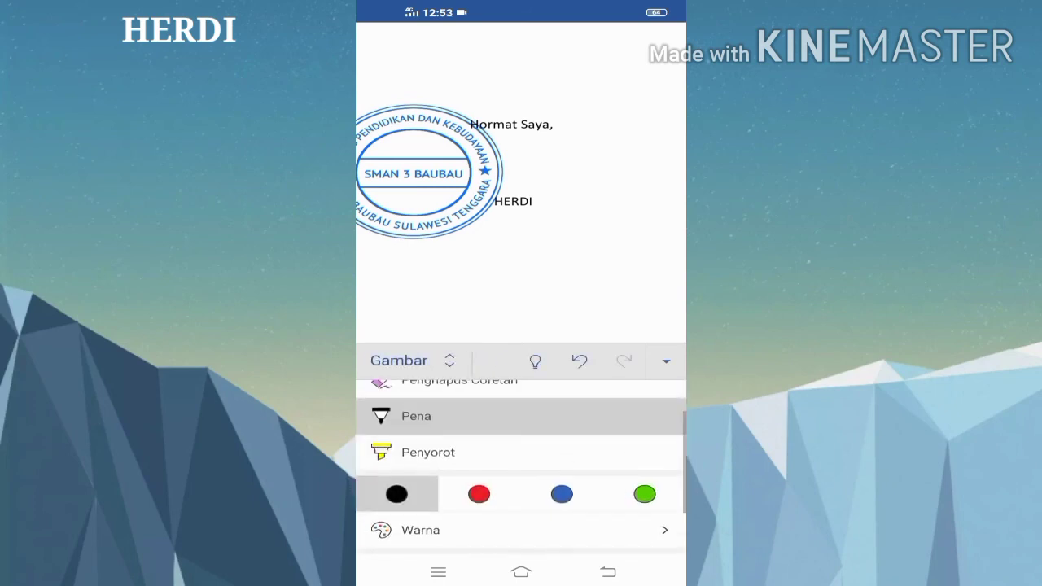
scroll(521, 468, "up", 2)
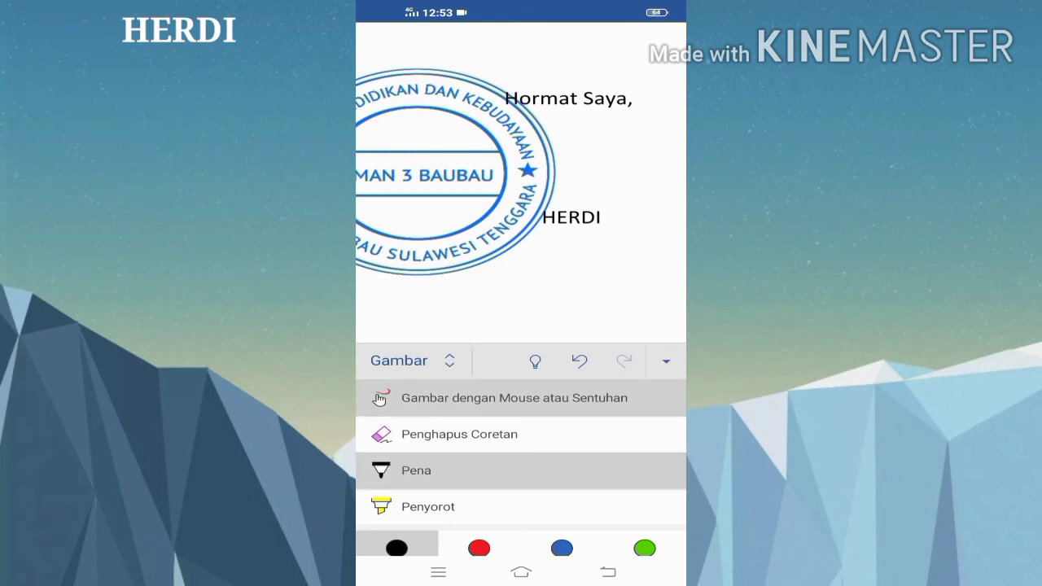
Draw the black ink signature strokes and underline dashes over the stamp above HERDI.
left_click_drag(527, 118, 538, 210)
mouse_move(564, 117)
left_mouse_down()
mouse_move(570, 193)
mouse_move(560, 158)
mouse_move(585, 173)
mouse_move(605, 150)
mouse_move(651, 140)
mouse_move(657, 210)
mouse_move(655, 188)
left_mouse_up()
left_click_drag(575, 198, 640, 193)
Collapse the drawing tools and turn off touch drawing mode.
left_click(666, 361)
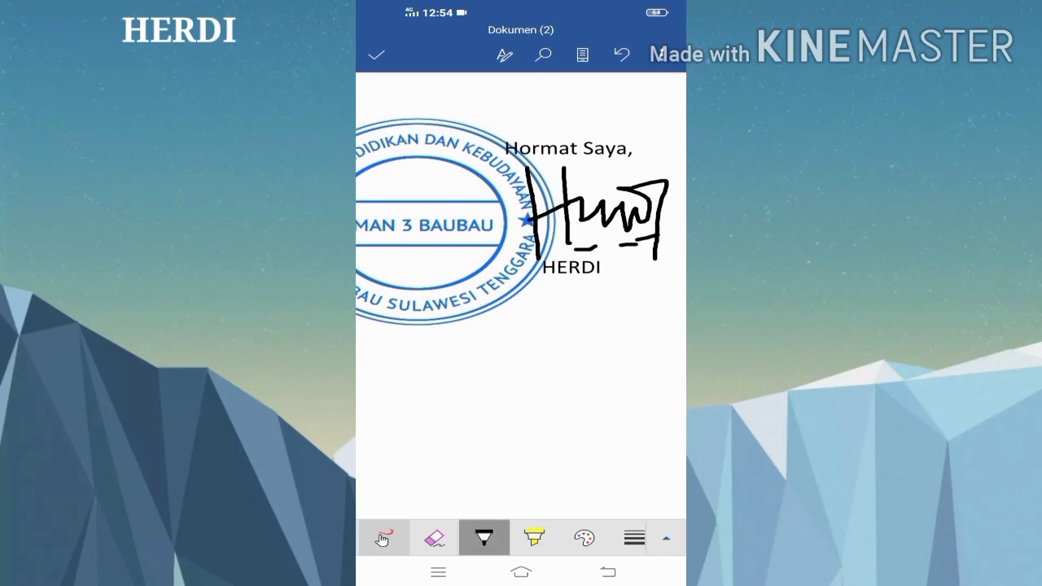
left_click(383, 538)
scroll(521, 245, "down", 5)
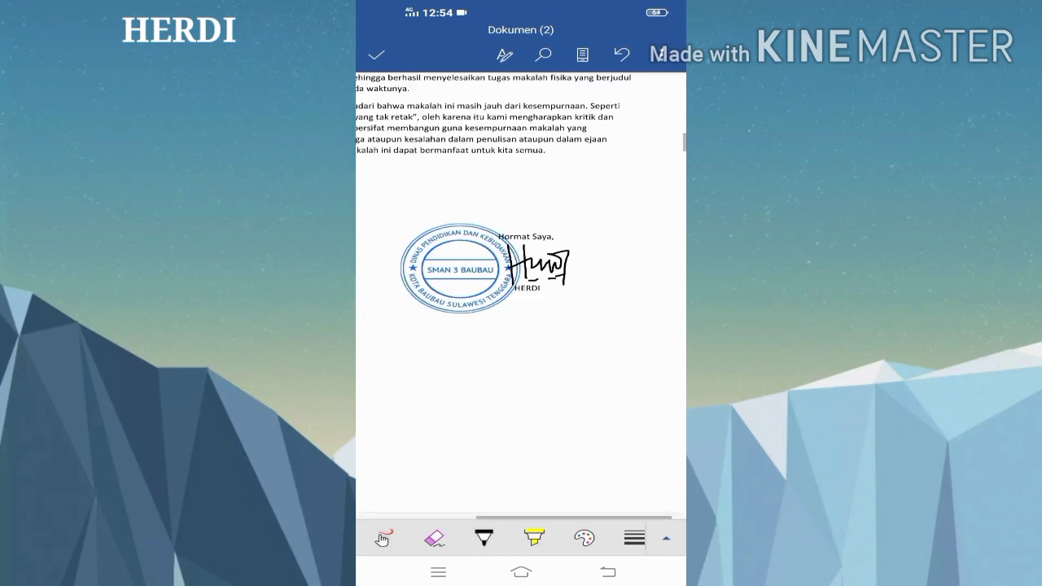
Review the whole stamped, signed page, then exit Word to the phone's home screen.
left_click(391, 261)
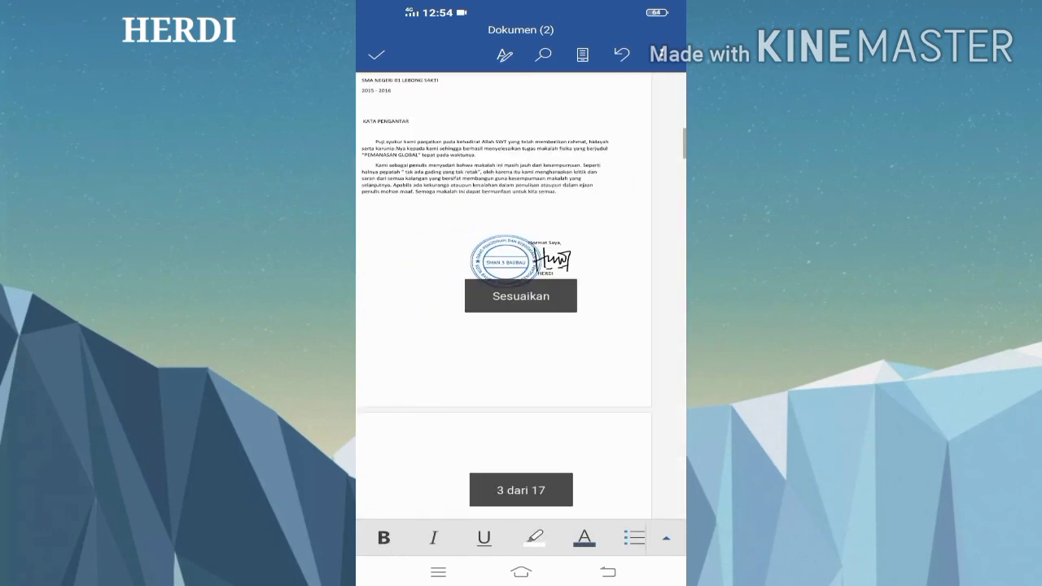
scroll(521, 261, "down", 5)
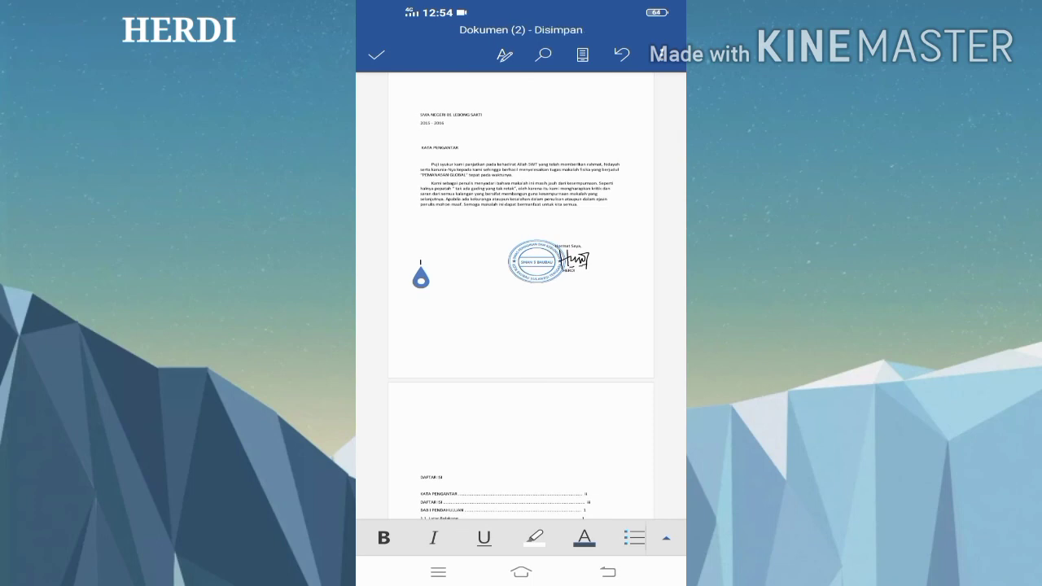
left_click(536, 261)
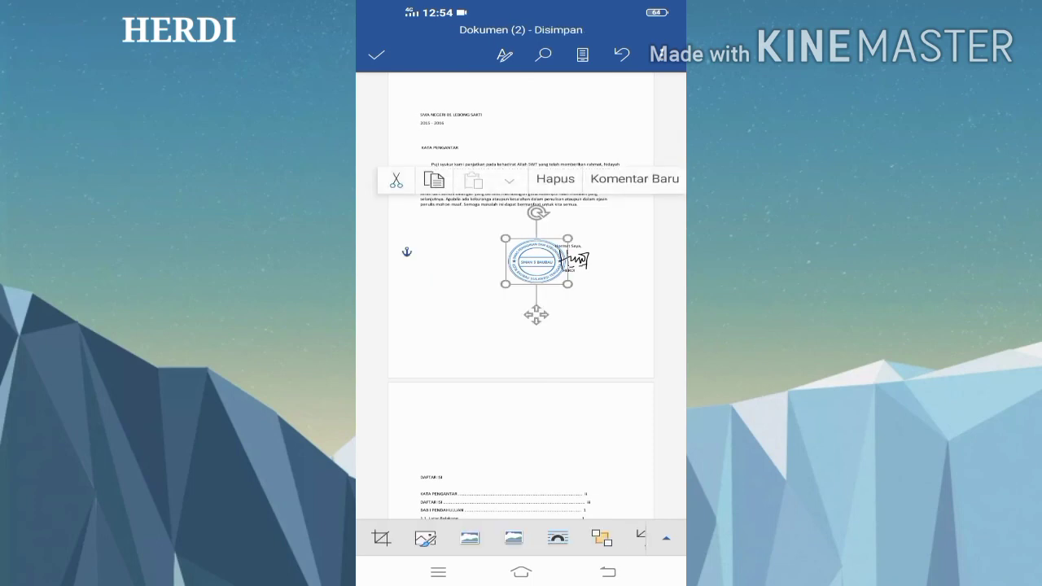
left_click(419, 295)
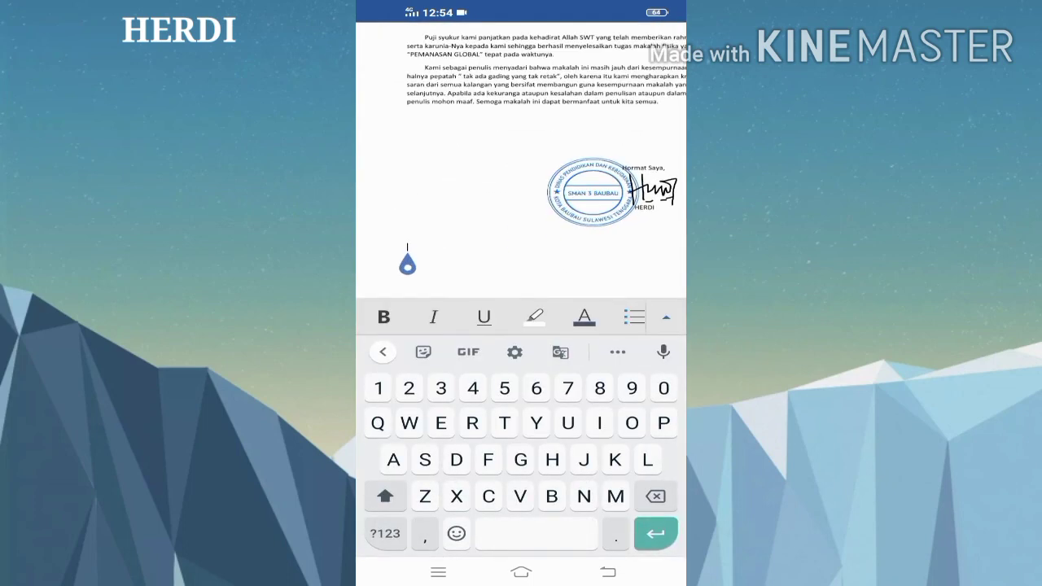
left_click_drag(586, 244, 505, 244)
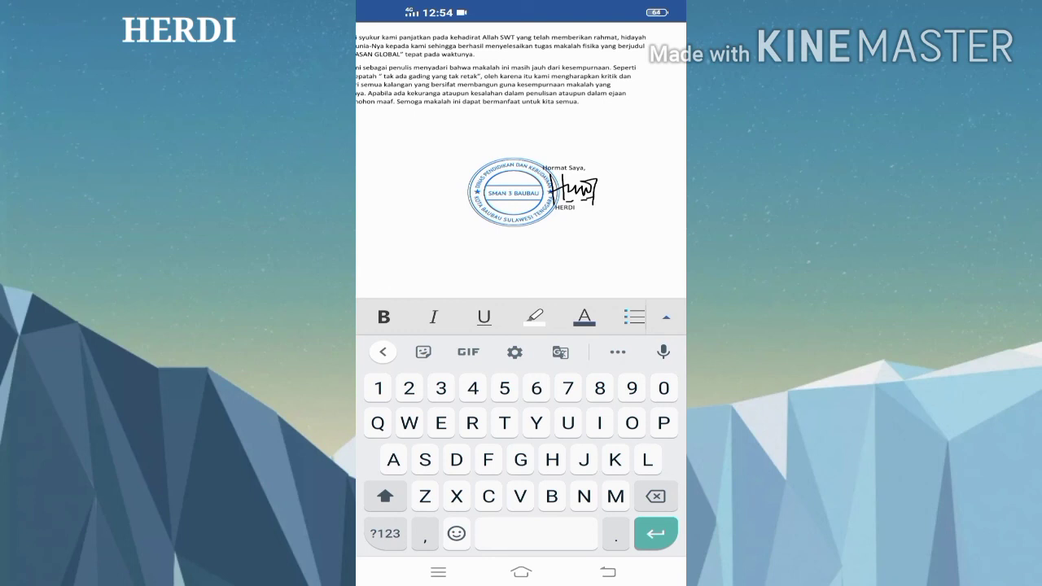
left_click(521, 573)
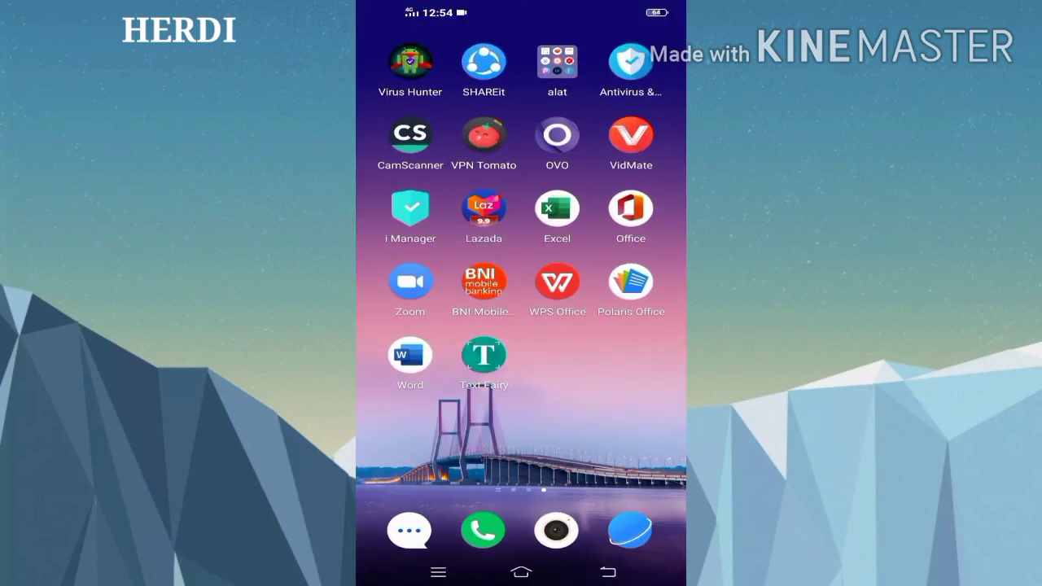